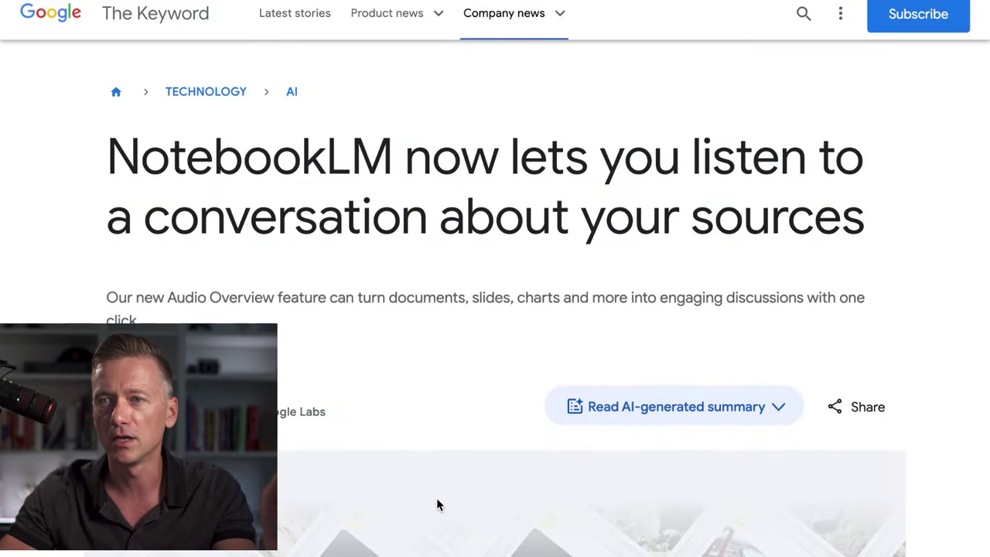
Read through the Google blog article on NotebookLM's Audio Overview, including the steps for generating one.
{"action": "scroll", "coordinate": [411, 380], "scroll_direction": "down", "scroll_amount": 1}
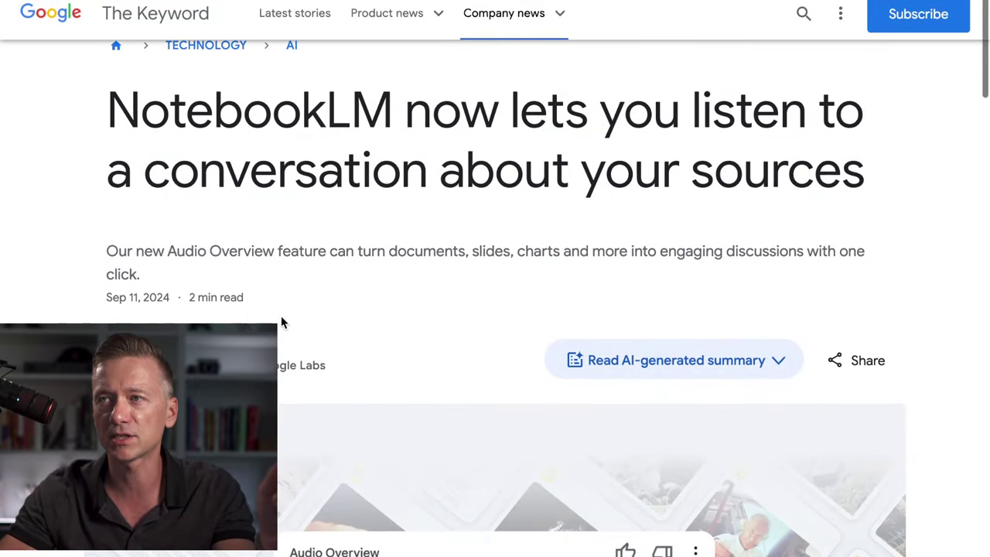
{"action": "scroll", "coordinate": [135, 321], "scroll_direction": "down", "scroll_amount": 4}
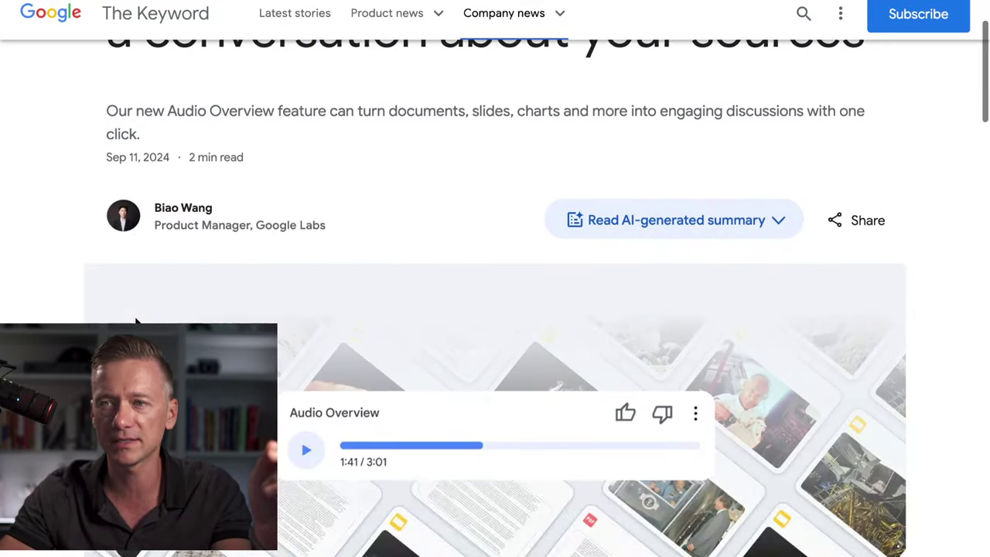
{"action": "scroll", "coordinate": [135, 321], "scroll_direction": "down", "scroll_amount": 10}
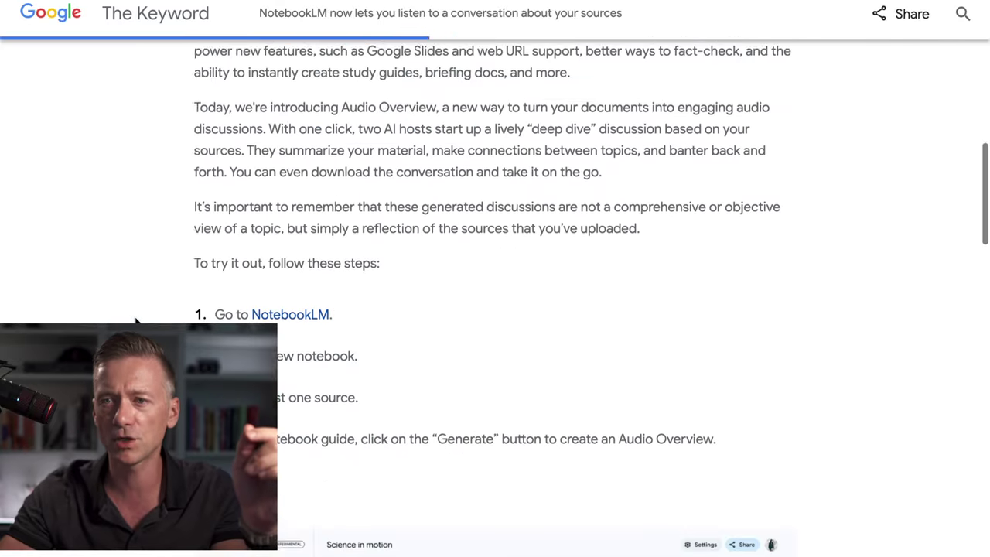
{"action": "scroll", "coordinate": [135, 321], "scroll_direction": "down", "scroll_amount": 1}
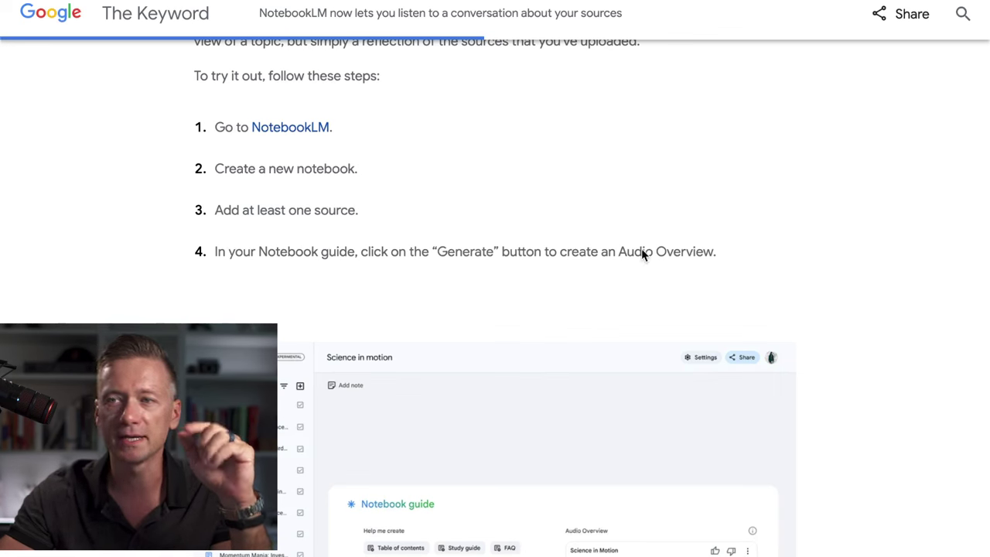
{"action": "scroll", "coordinate": [641, 249], "scroll_direction": "down", "scroll_amount": 2}
{"action": "scroll", "coordinate": [641, 248], "scroll_direction": "up", "scroll_amount": 2}
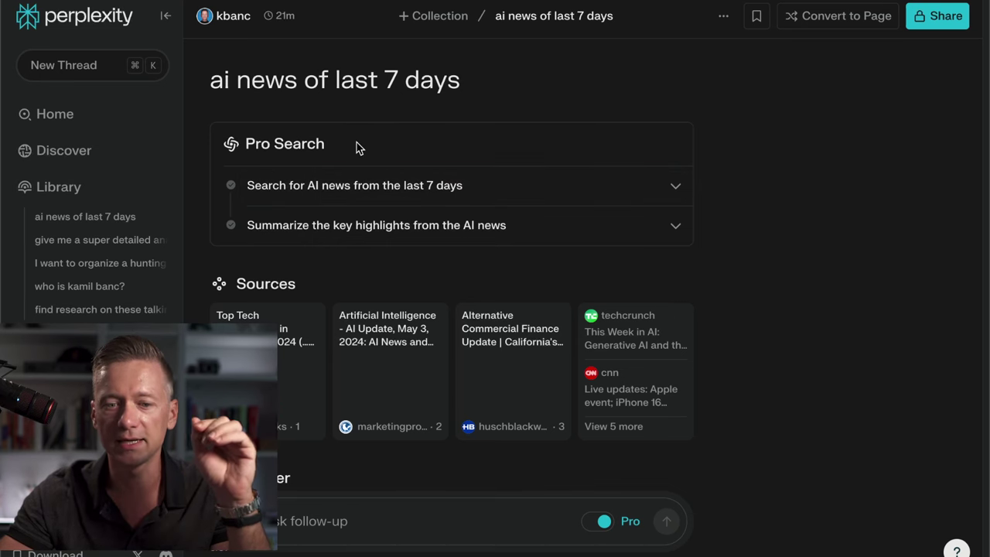
Review the "ai news of last 7 days" Perplexity thread, including its follow-up answers for SMBs and career professionals.
{"action": "mouse_move", "coordinate": [510, 323]}
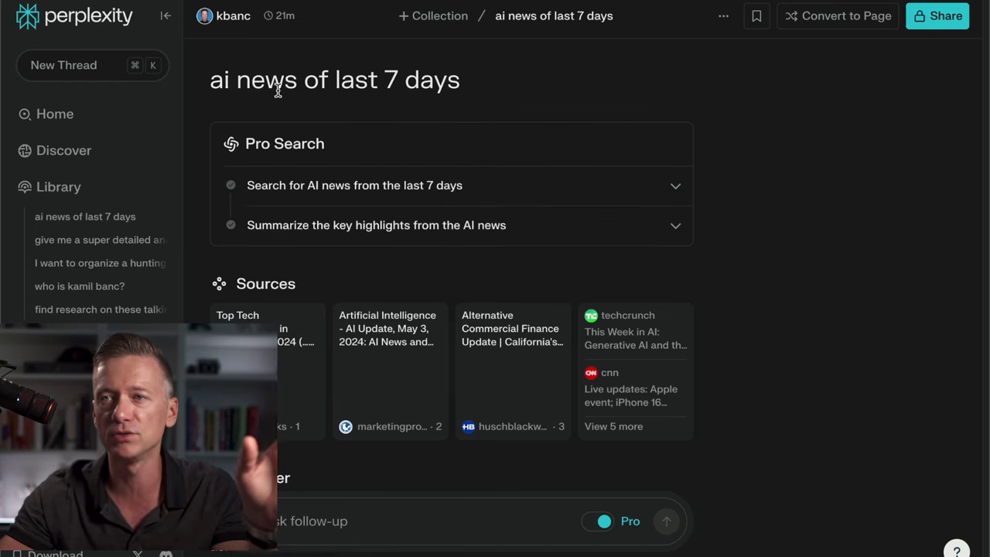
{"action": "scroll", "coordinate": [625, 129], "scroll_direction": "down", "scroll_amount": 20}
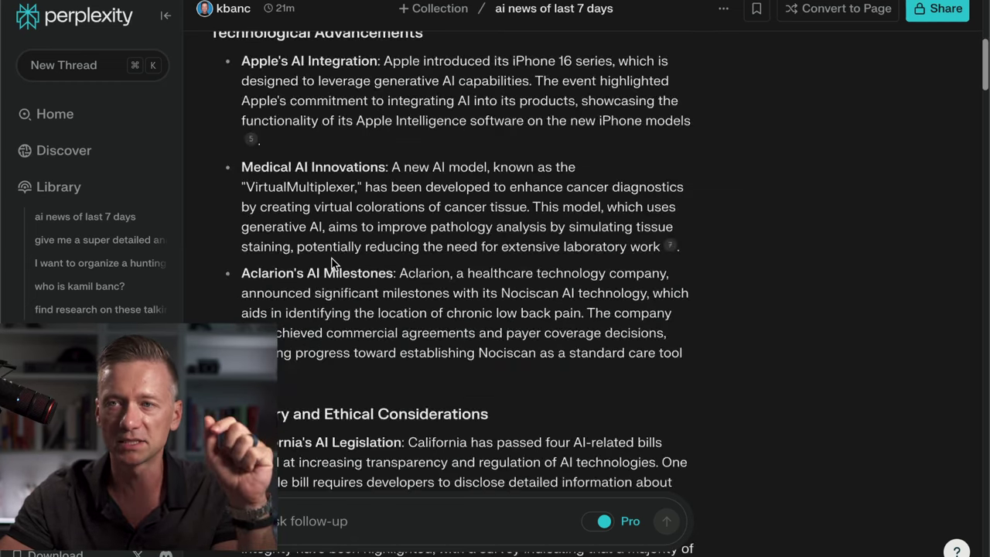
{"action": "scroll", "coordinate": [333, 265], "scroll_direction": "up", "scroll_amount": 3}
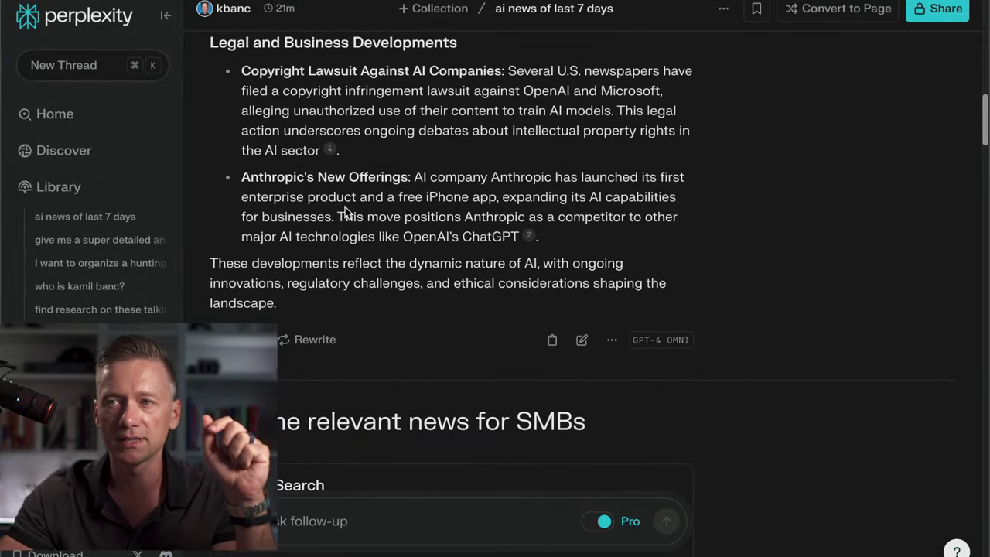
{"action": "scroll", "coordinate": [345, 212], "scroll_direction": "down", "scroll_amount": 5}
{"action": "scroll", "coordinate": [346, 211], "scroll_direction": "down", "scroll_amount": 15}
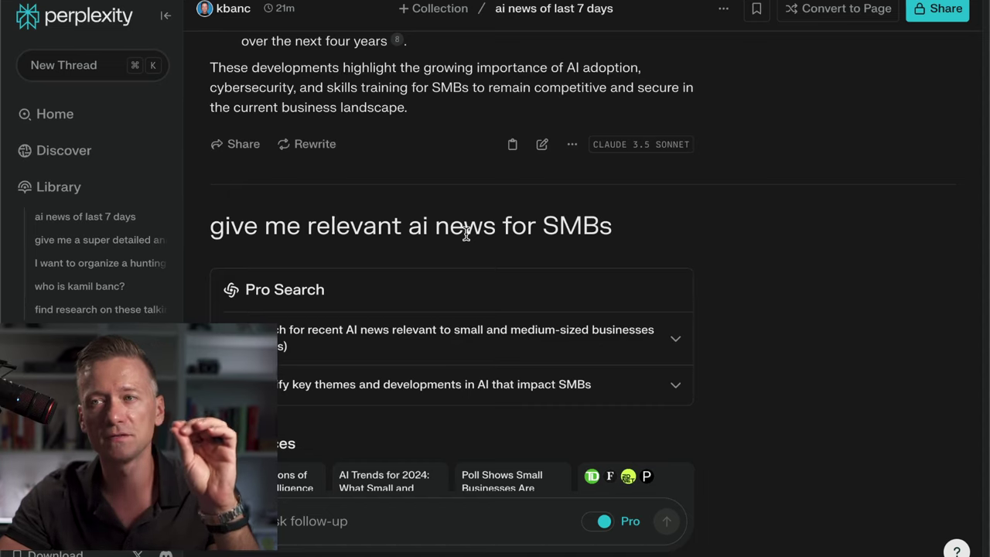
{"action": "scroll", "coordinate": [824, 247], "scroll_direction": "down", "scroll_amount": 2}
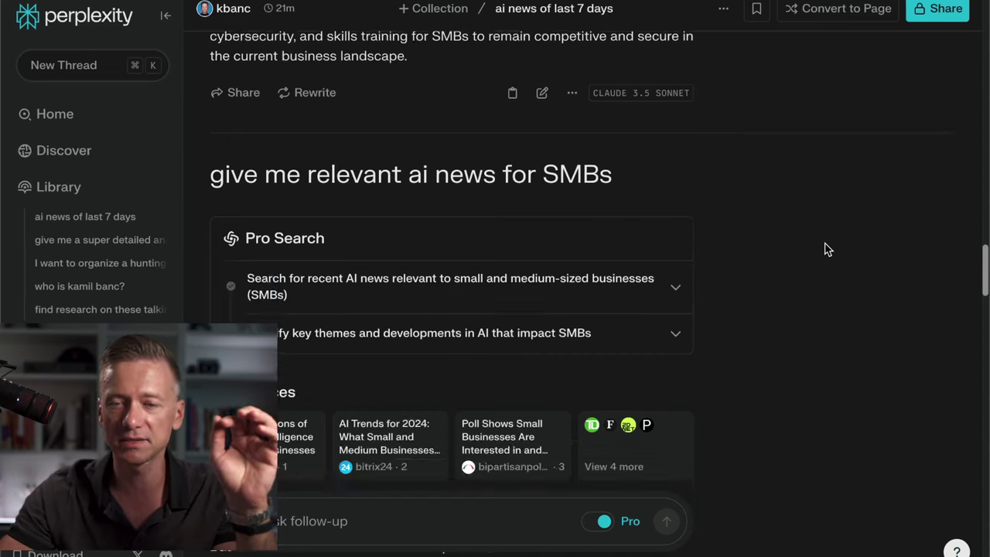
{"action": "scroll", "coordinate": [824, 248], "scroll_direction": "down", "scroll_amount": 20}
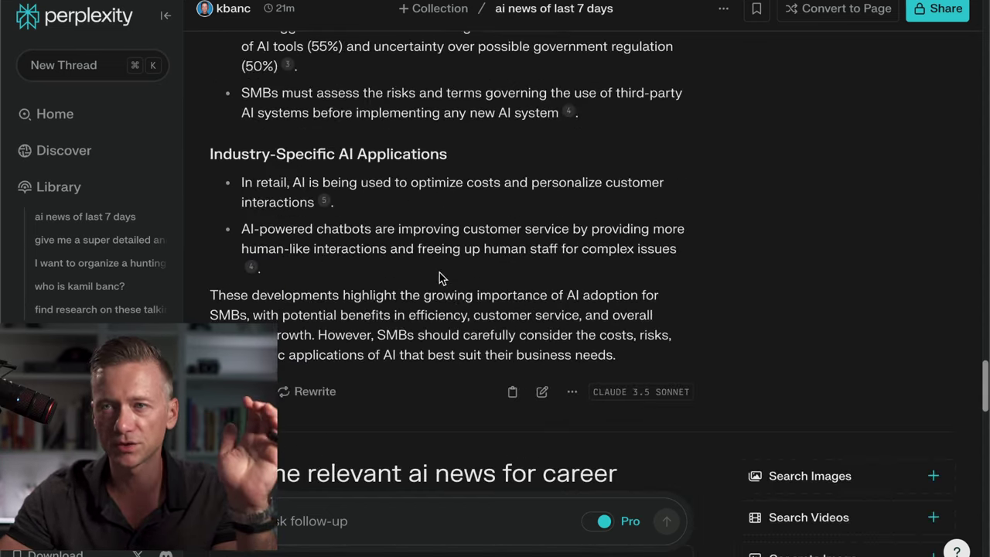
{"action": "scroll", "coordinate": [439, 276], "scroll_direction": "down", "scroll_amount": 9}
{"action": "scroll", "coordinate": [439, 272], "scroll_direction": "up", "scroll_amount": 4}
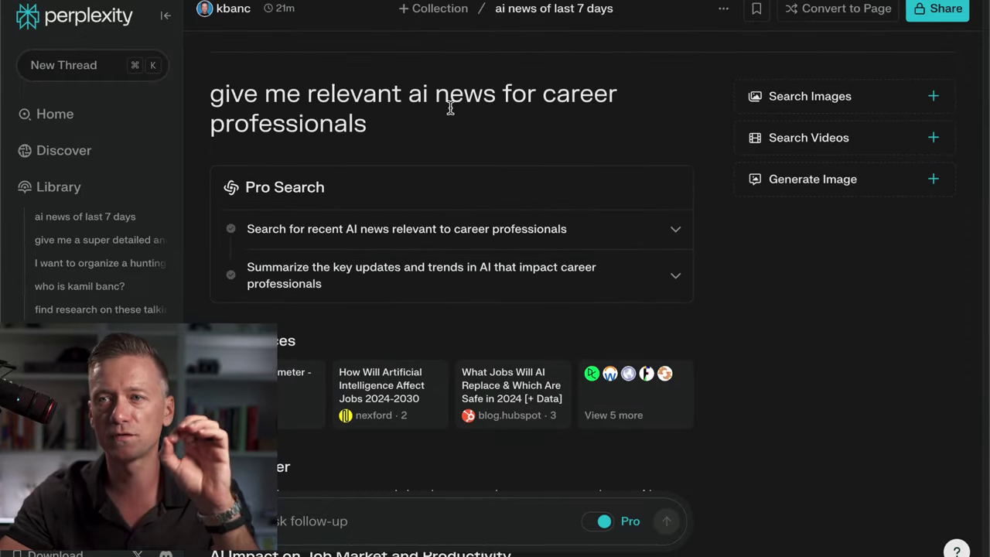
{"action": "scroll", "coordinate": [365, 119], "scroll_direction": "down", "scroll_amount": 15}
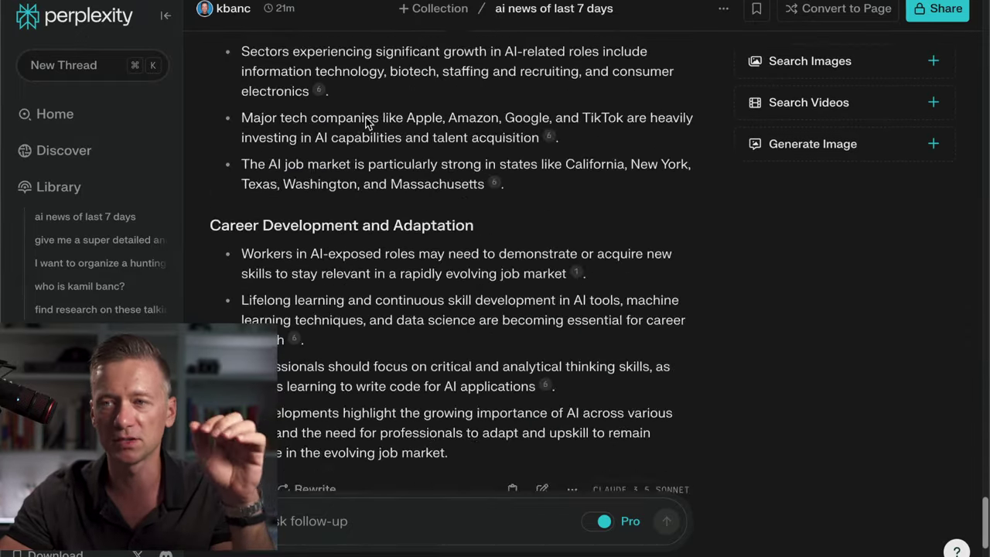
{"action": "scroll", "coordinate": [365, 120], "scroll_direction": "down", "scroll_amount": 2}
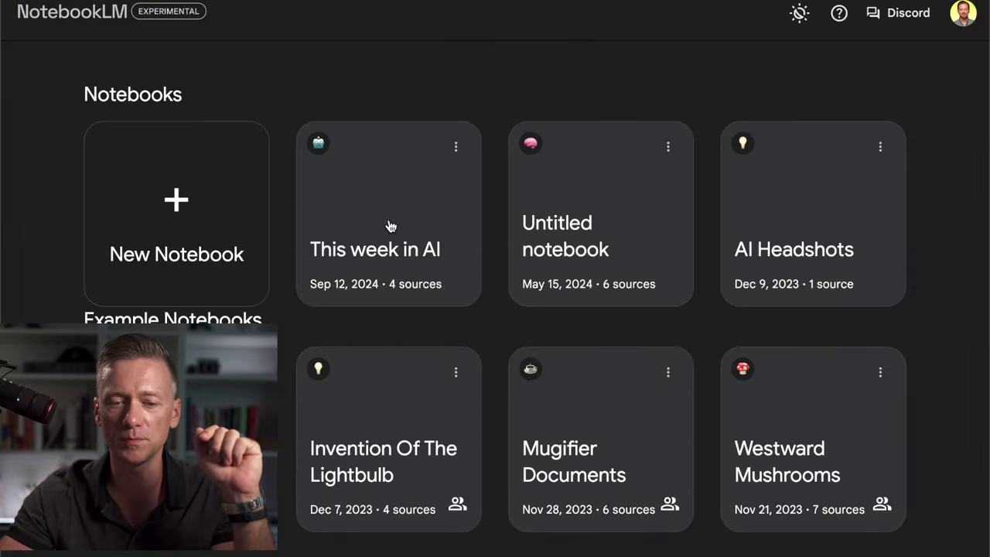
Create a new notebook in NotebookLM and look over the available ways to add sources.
{"action": "left_click", "coordinate": [196, 218]}
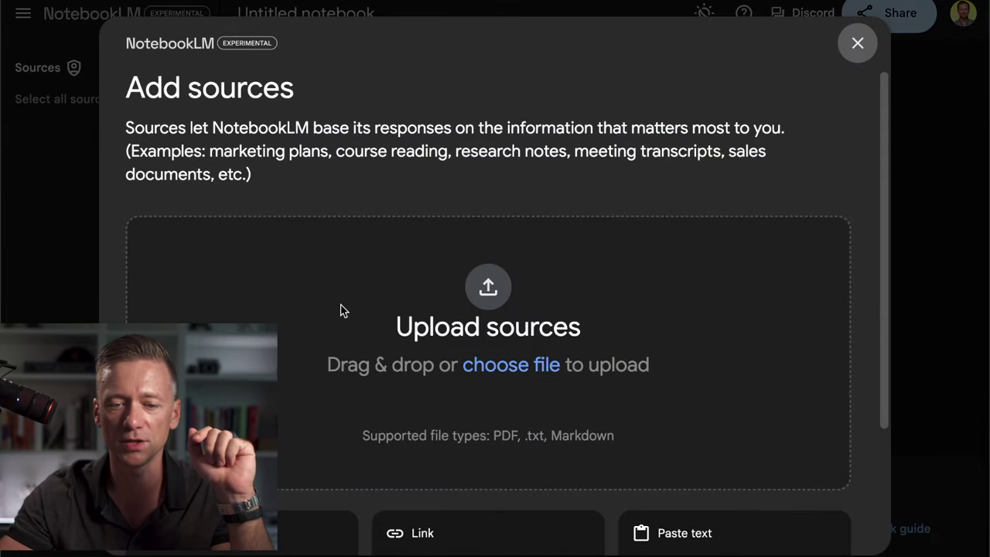
{"action": "scroll", "coordinate": [574, 317], "scroll_direction": "down", "scroll_amount": 3}
{"action": "scroll", "coordinate": [575, 317], "scroll_direction": "up", "scroll_amount": 2}
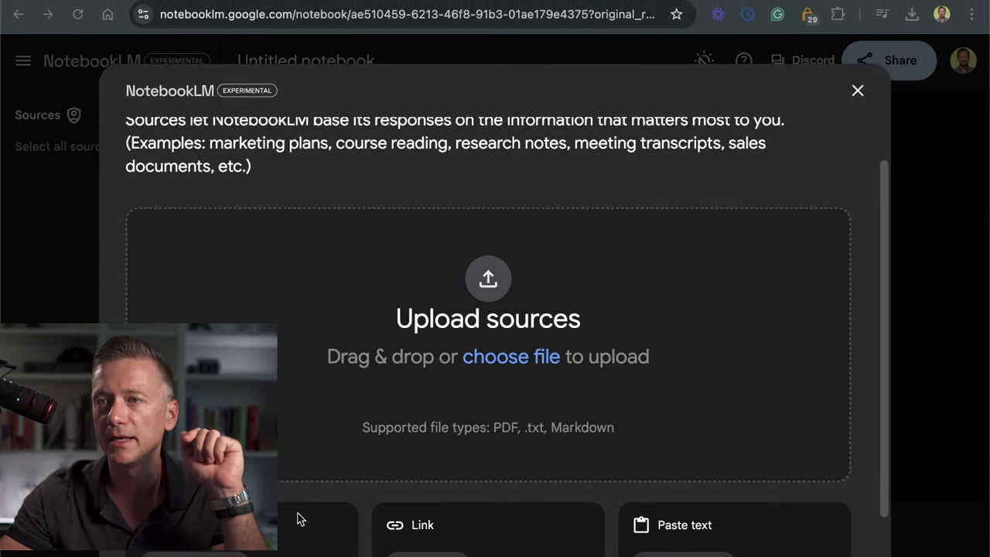
{"action": "scroll", "coordinate": [657, 407], "scroll_direction": "down", "scroll_amount": 3}
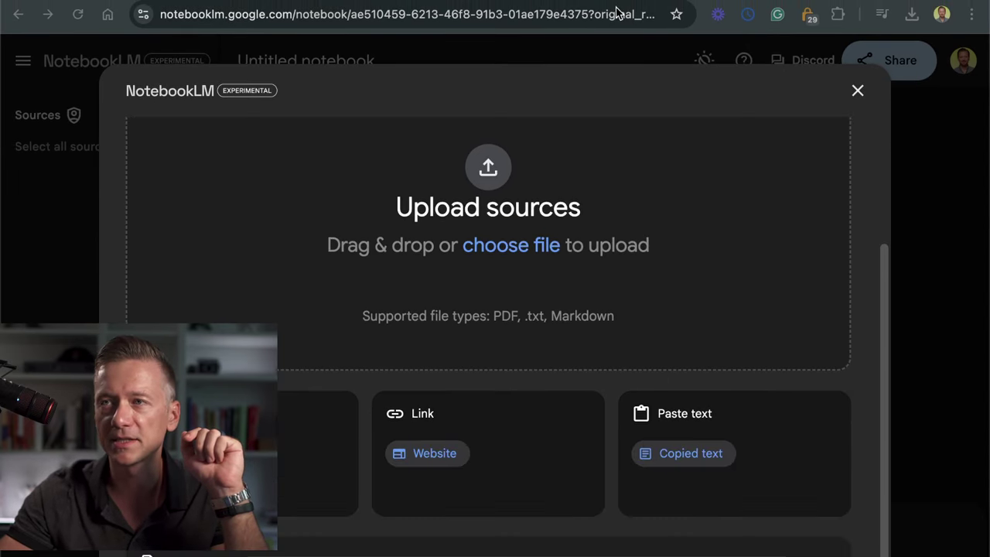
Copy the answer to "ai news of last 7 days" from the Perplexity thread and return to the untitled notebook.
{"action": "left_click", "coordinate": [678, 2]}
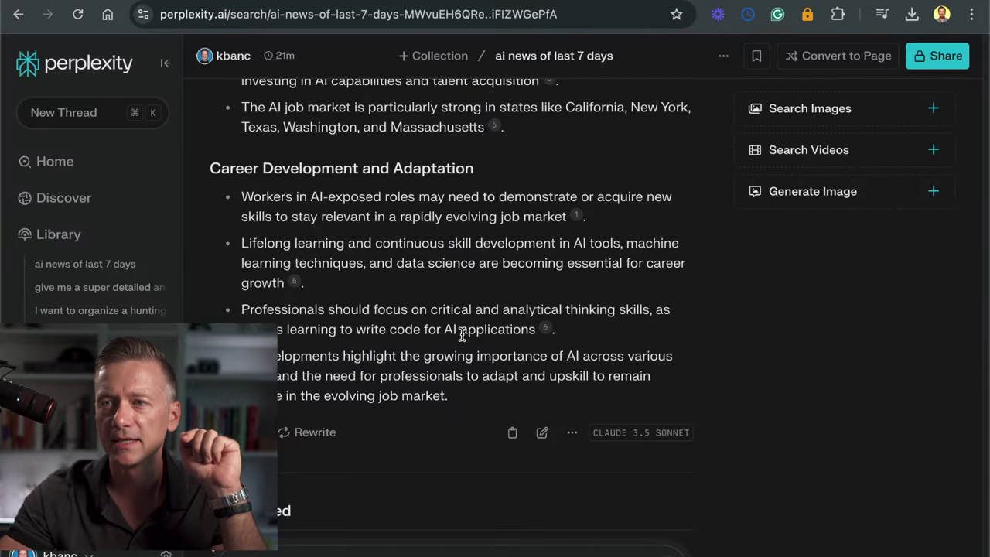
{"action": "scroll", "coordinate": [433, 325], "scroll_direction": "up", "scroll_amount": 10}
{"action": "scroll", "coordinate": [460, 397], "scroll_direction": "down", "scroll_amount": 15}
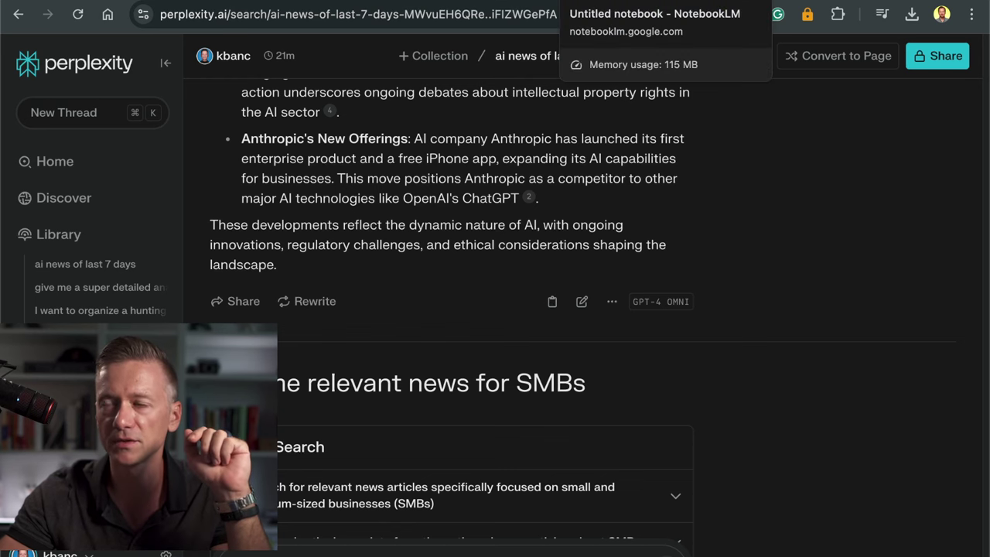
{"action": "left_click", "coordinate": [584, 0]}
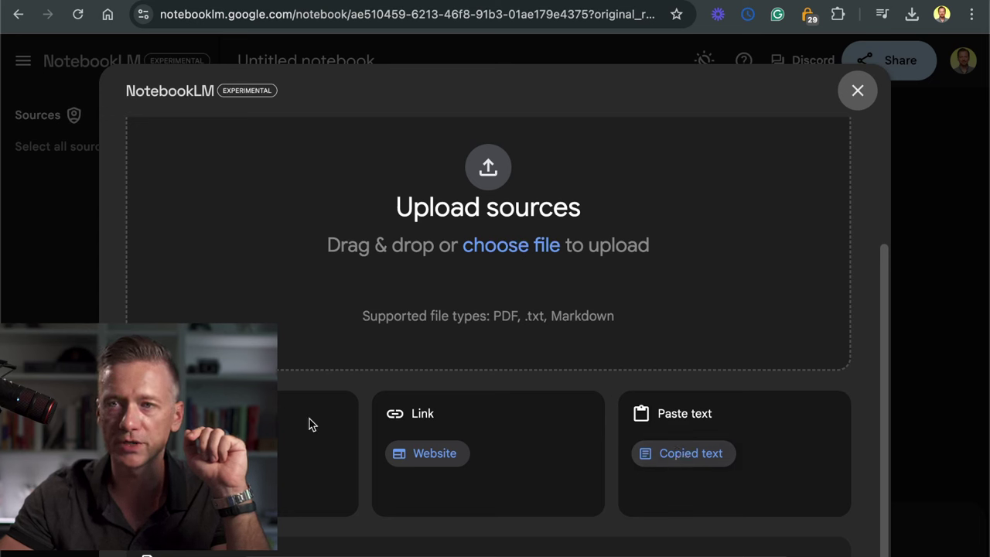
Paste the copied AI news answer as a copied-text source, check its text and citations, and insert it into the notebook.
{"action": "left_click", "coordinate": [690, 454]}
{"action": "left_click", "coordinate": [464, 402]}
{"action": "key", "text": "super+v"}
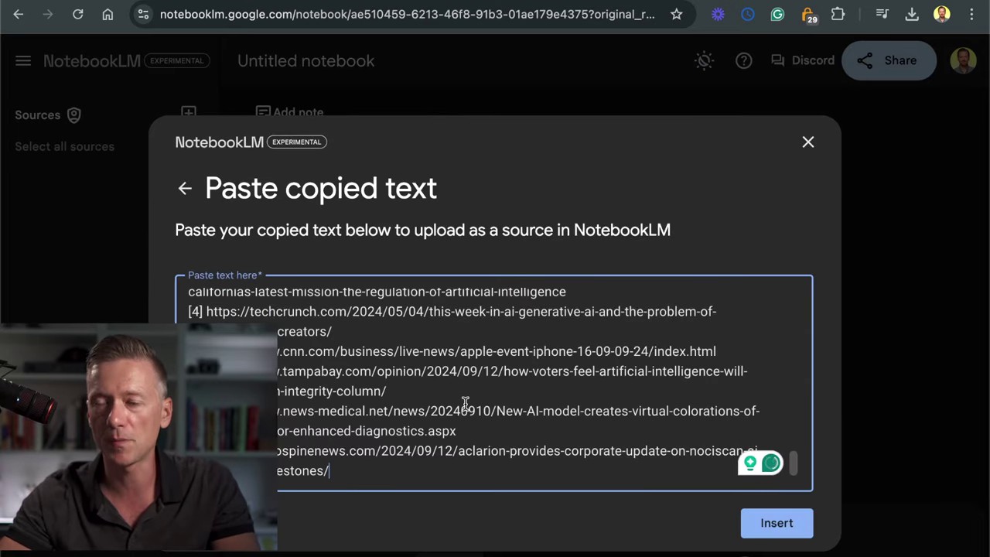
{"action": "scroll", "coordinate": [465, 402], "scroll_direction": "up", "scroll_amount": 15}
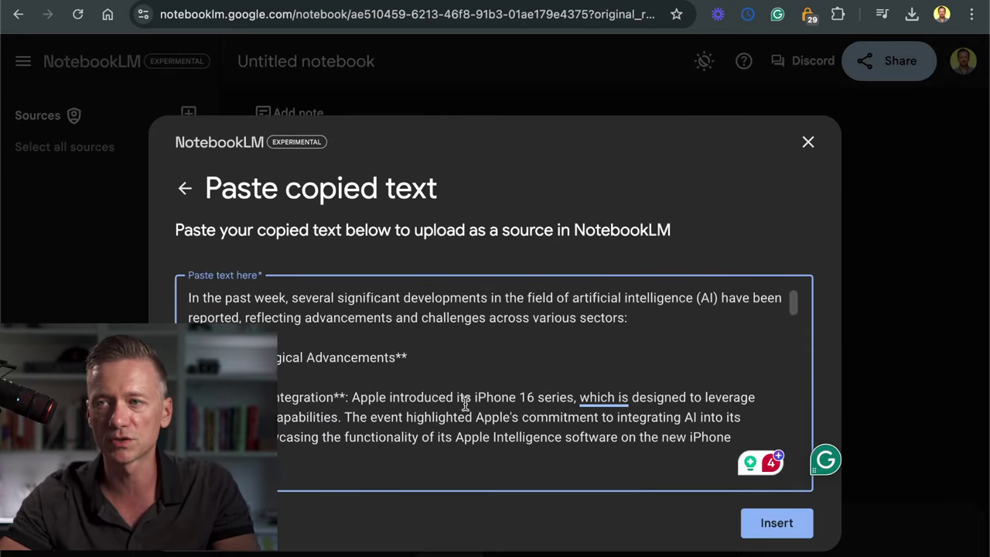
{"action": "scroll", "coordinate": [465, 402], "scroll_direction": "down", "scroll_amount": 15}
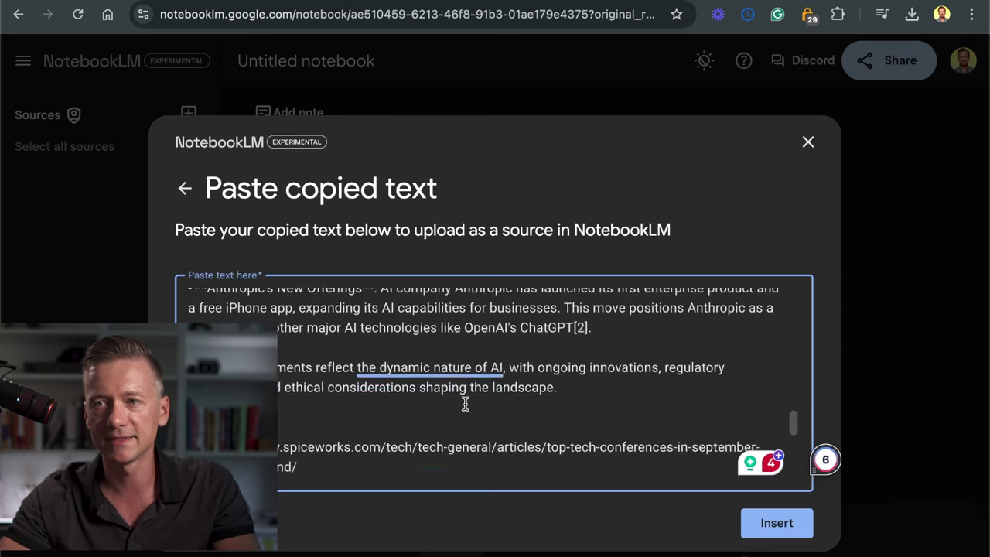
{"action": "scroll", "coordinate": [464, 403], "scroll_direction": "down", "scroll_amount": 5}
{"action": "scroll", "coordinate": [464, 402], "scroll_direction": "up", "scroll_amount": 2}
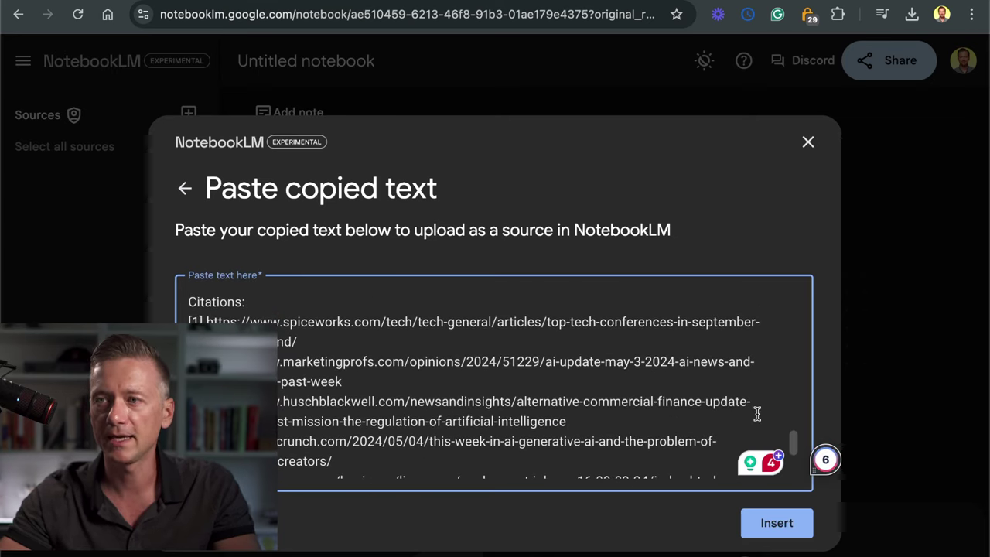
{"action": "left_click", "coordinate": [774, 530]}
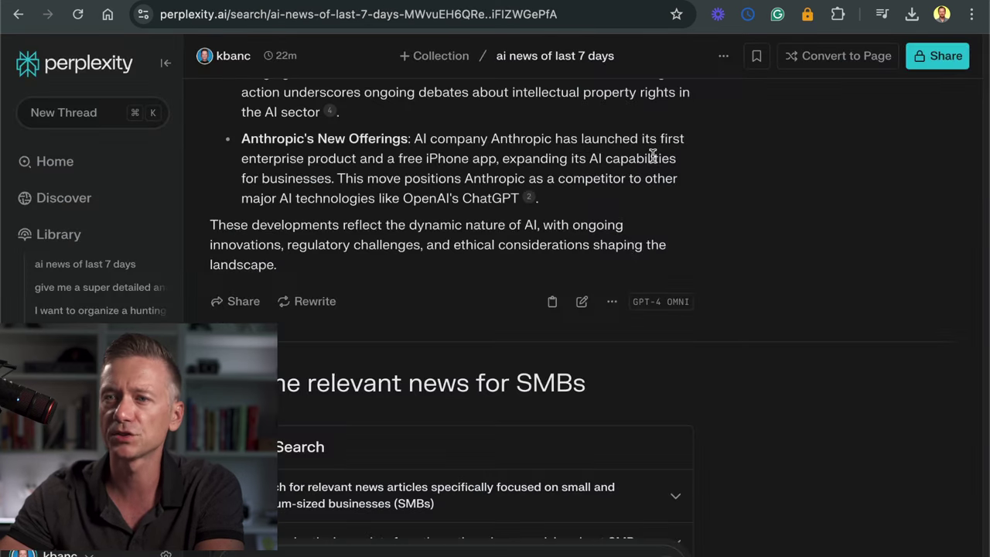
Switch to Perplexity, copy the answer to "give me relevant ai news for SMBs", and return to NotebookLM.
{"action": "scroll", "coordinate": [616, 281], "scroll_direction": "down", "scroll_amount": 10}
{"action": "scroll", "coordinate": [616, 281], "scroll_direction": "down", "scroll_amount": 15}
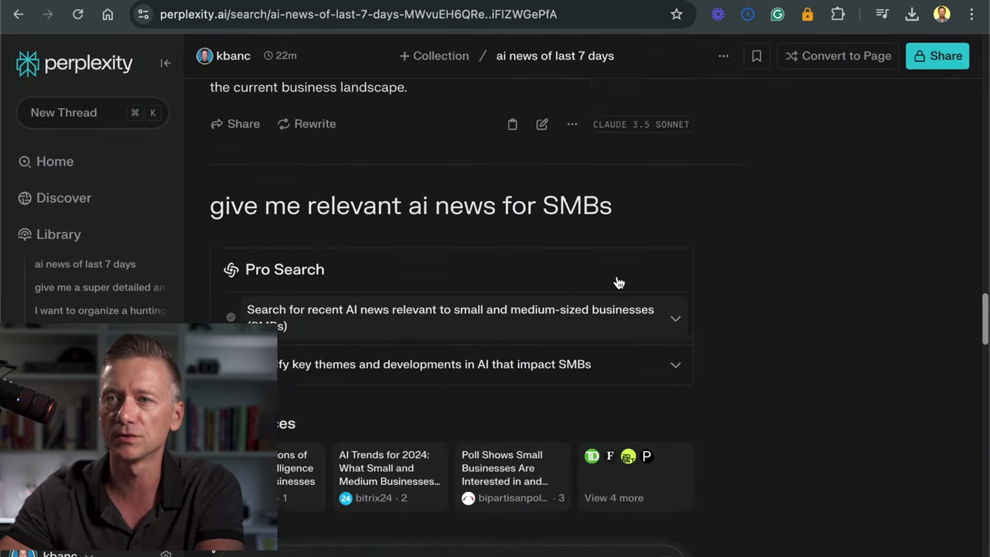
{"action": "scroll", "coordinate": [616, 276], "scroll_direction": "down", "scroll_amount": 5}
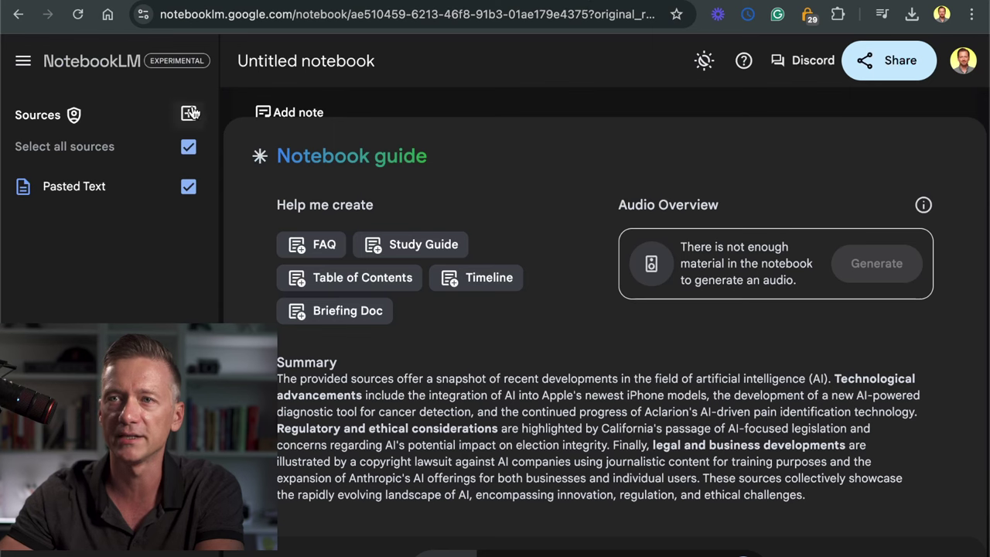
Add the copied SMB news answer to the notebook as a second copied-text source.
{"action": "left_click", "coordinate": [190, 113]}
{"action": "scroll", "coordinate": [704, 501], "scroll_direction": "down", "scroll_amount": 3}
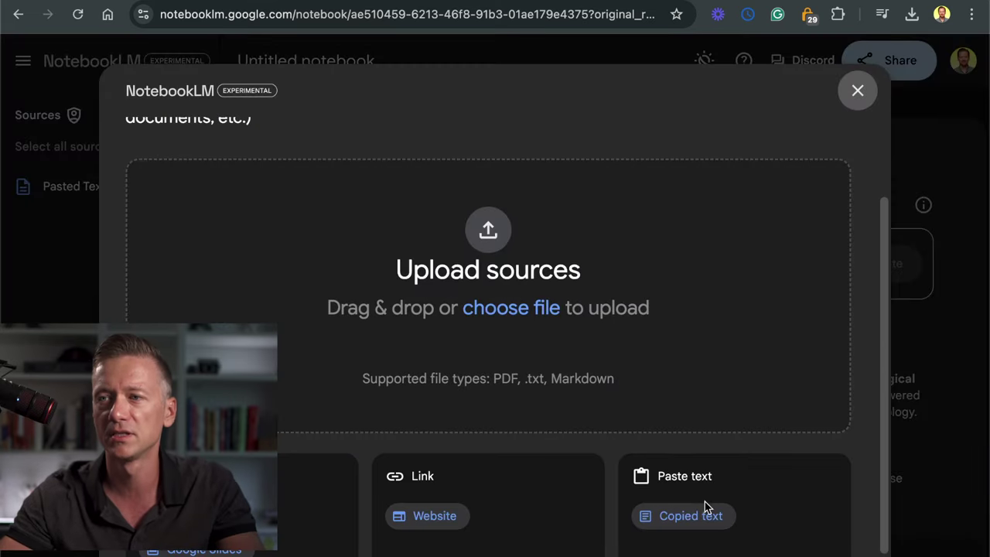
{"action": "left_click", "coordinate": [702, 506]}
{"action": "left_click", "coordinate": [526, 376]}
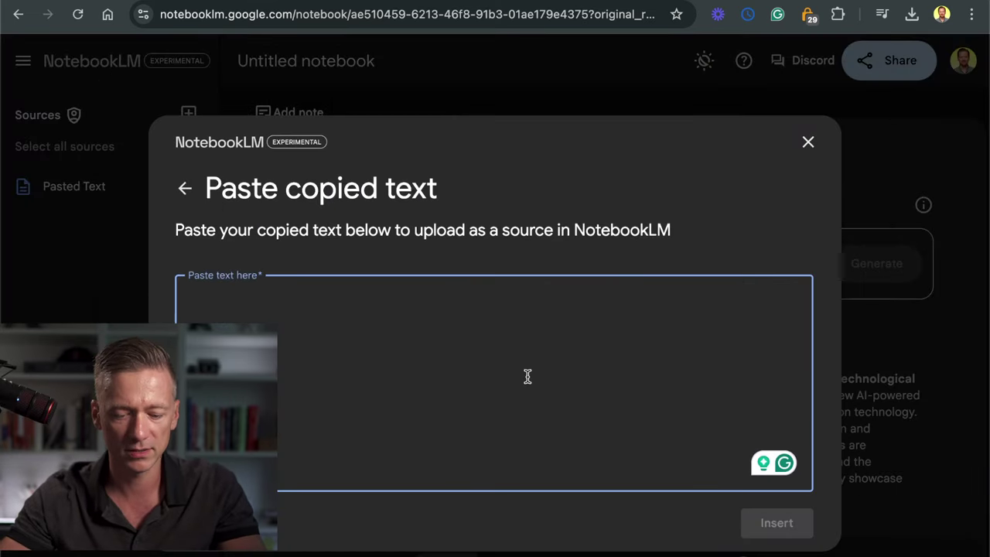
{"action": "key", "text": "cmd+v"}
{"action": "scroll", "coordinate": [527, 376], "scroll_direction": "down", "scroll_amount": 1}
{"action": "left_click", "coordinate": [787, 535]}
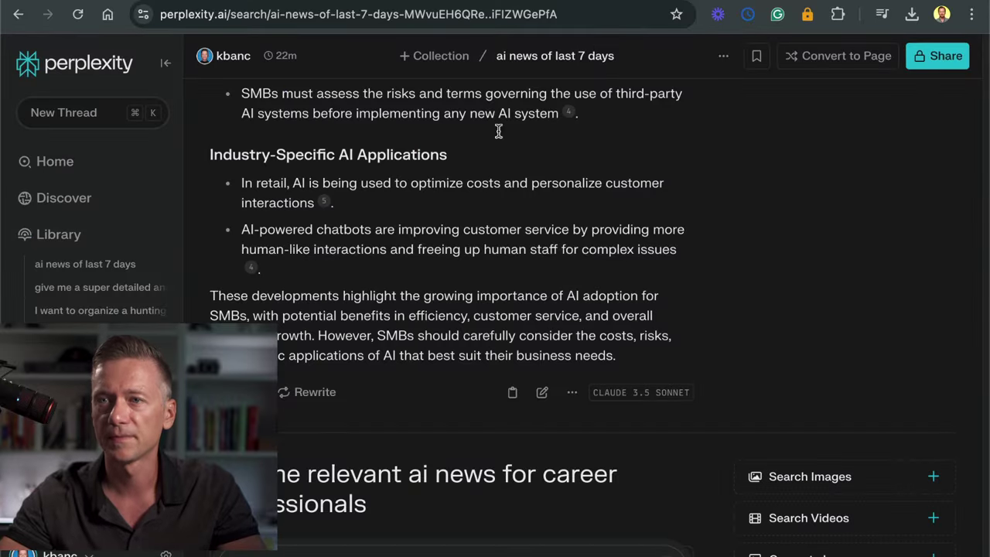
Copy Perplexity's AI news answer for career professionals and add it to the NotebookLM notebook as a third copied-text source.
{"action": "scroll", "coordinate": [386, 387], "scroll_direction": "down", "scroll_amount": 20}
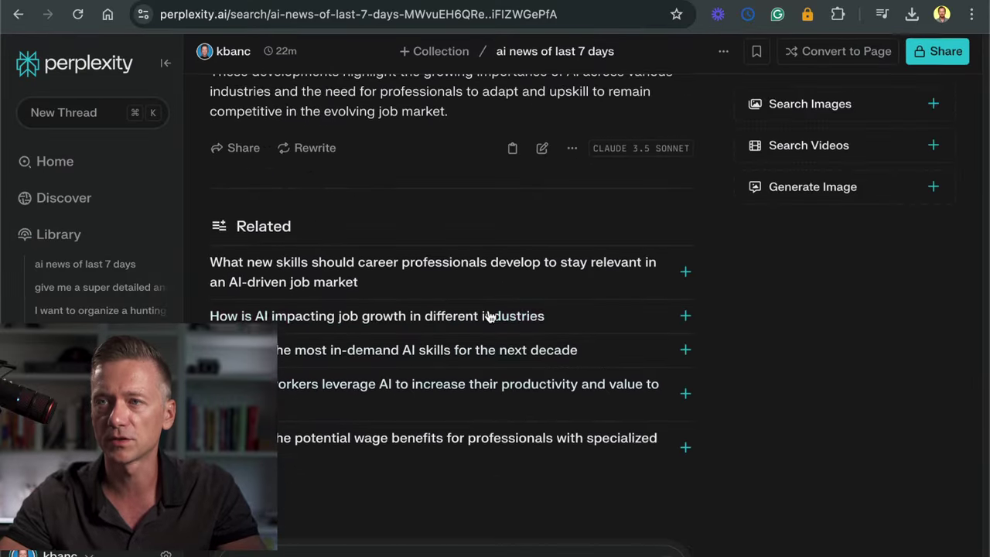
{"action": "left_click", "coordinate": [514, 154]}
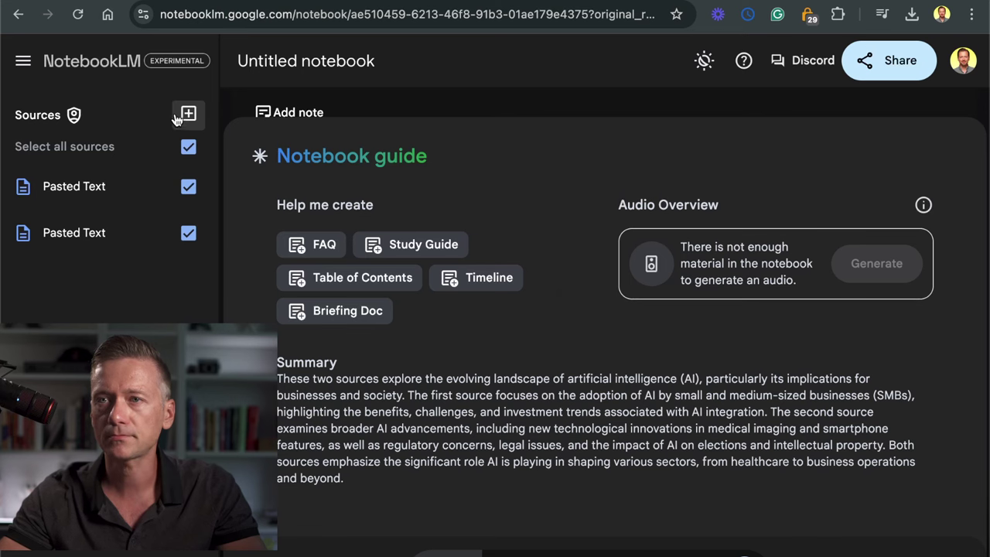
{"action": "left_click", "coordinate": [178, 116]}
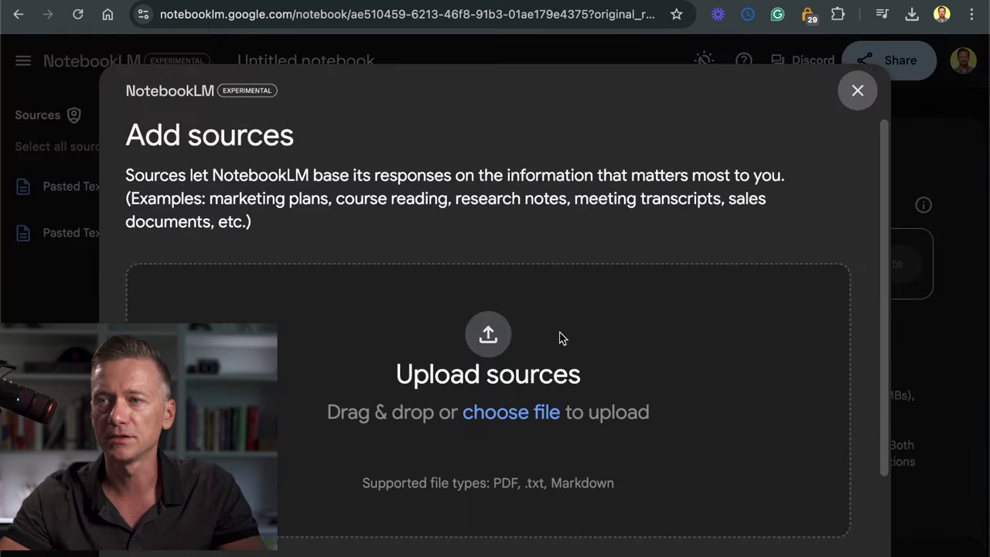
{"action": "scroll", "coordinate": [562, 339], "scroll_direction": "down", "scroll_amount": 4}
{"action": "left_click", "coordinate": [651, 456]}
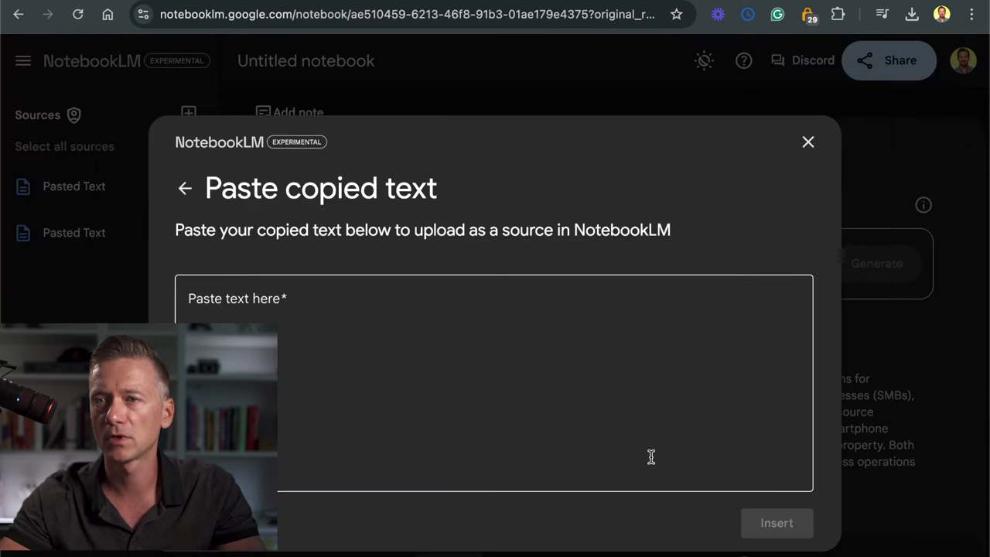
{"action": "left_click", "coordinate": [649, 457]}
{"action": "key", "text": "super+v"}
{"action": "left_click", "coordinate": [784, 529]}
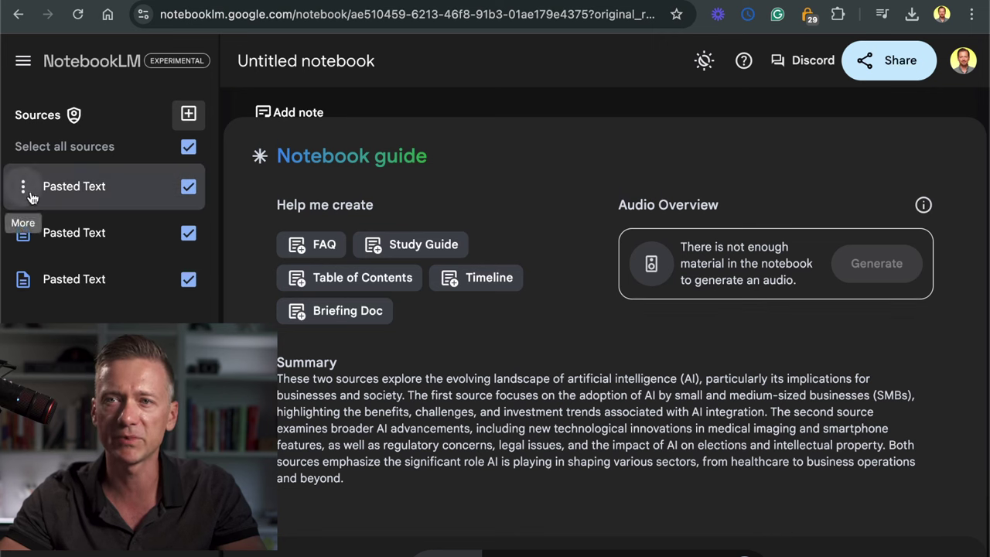
{"action": "left_click", "coordinate": [25, 188]}
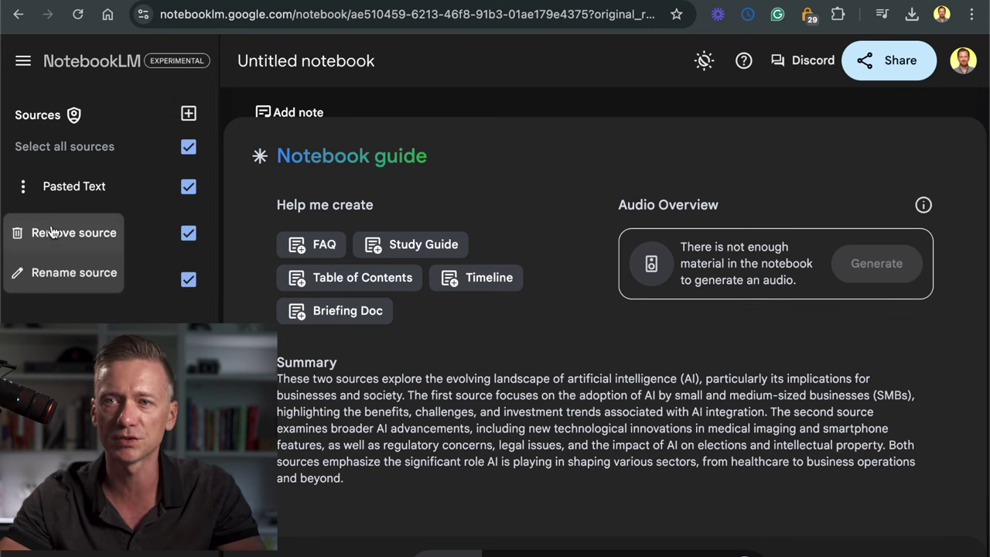
{"action": "key", "text": "Escape"}
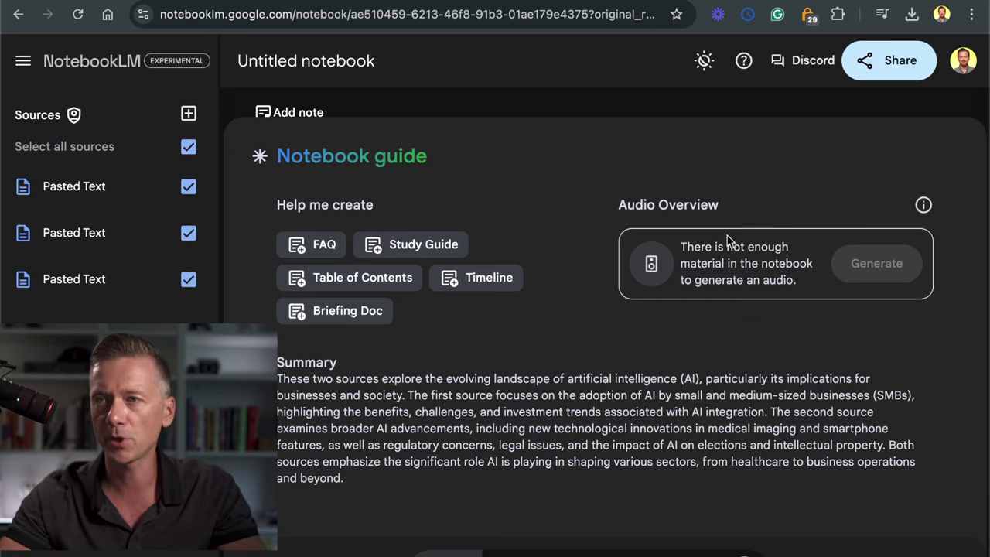
{"action": "left_click", "coordinate": [189, 147]}
{"action": "left_click", "coordinate": [189, 147]}
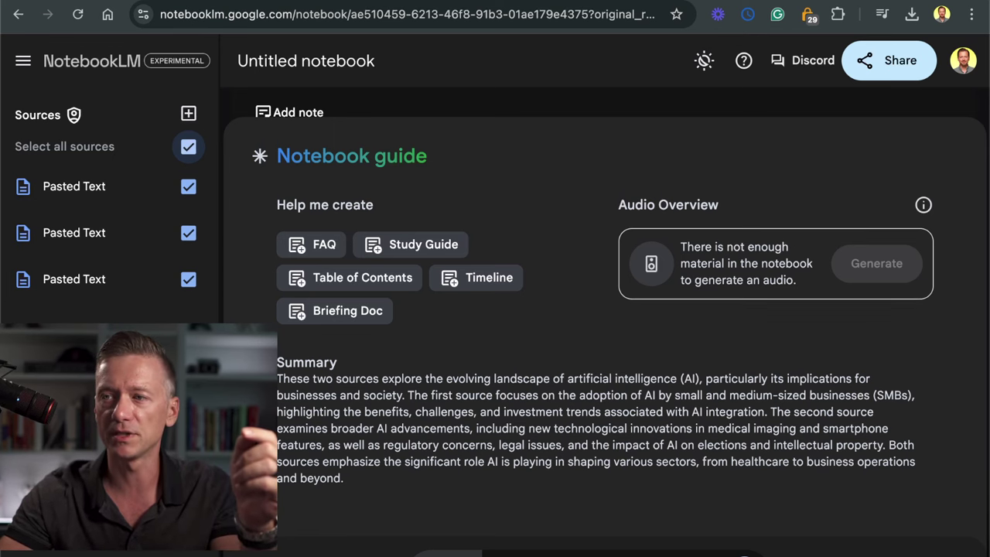
Ask the notebook chat "give me a summary of the last week's ai news".
{"action": "key", "text": "Escape"}
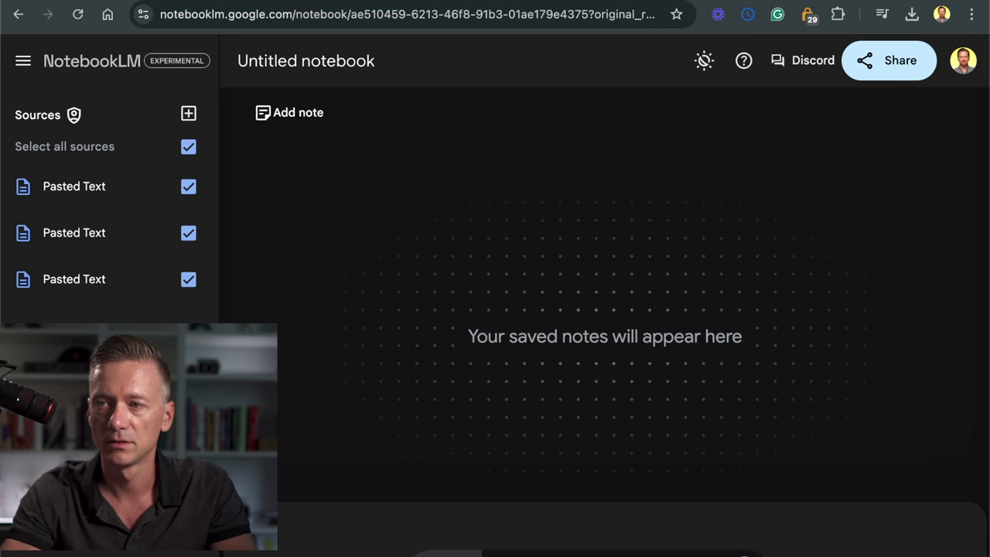
{"action": "key", "text": "Return"}
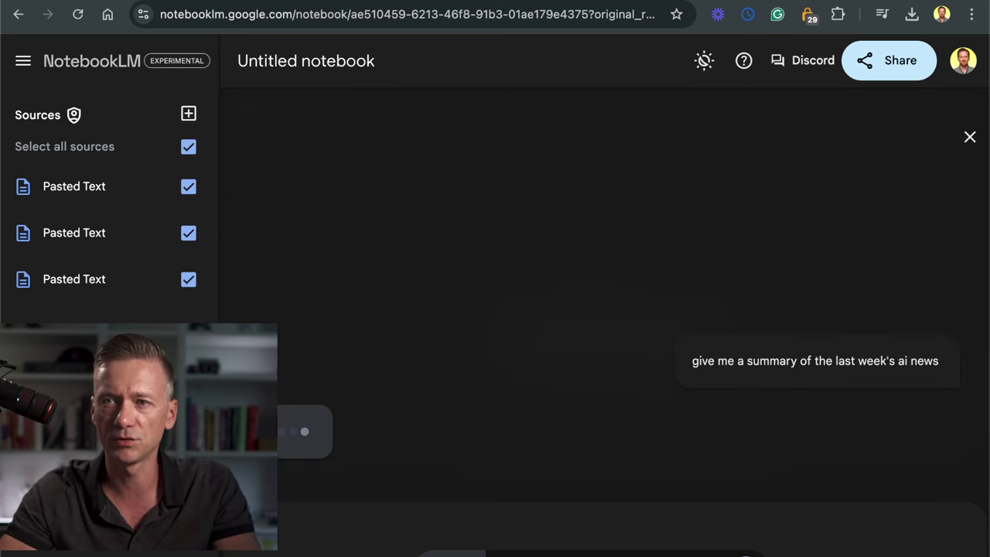
{"action": "mouse_move", "coordinate": [11, 207]}
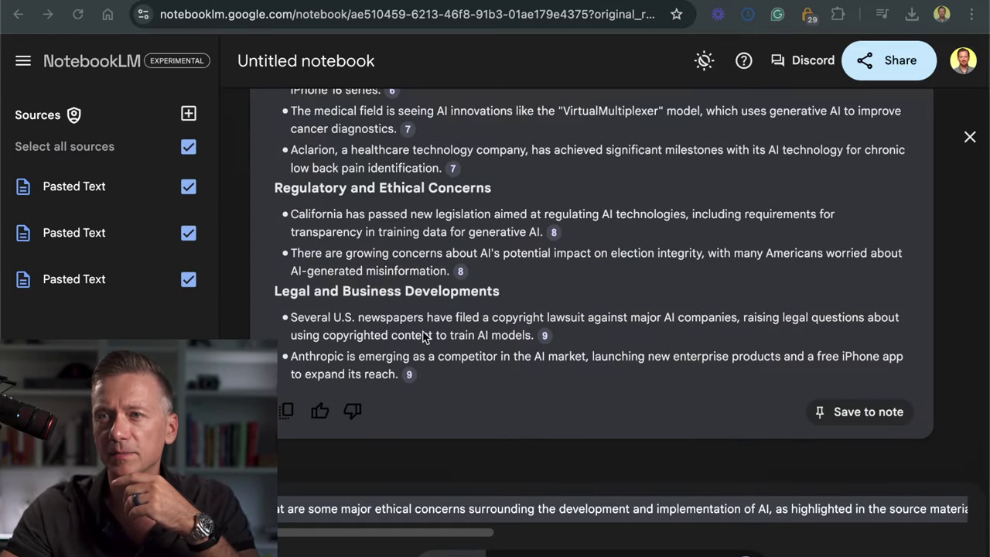
Read through the AI news summary and examine the source passage cited for the demand for new AI job roles.
{"action": "scroll", "coordinate": [423, 339], "scroll_direction": "up", "scroll_amount": 10}
{"action": "scroll", "coordinate": [423, 339], "scroll_direction": "down", "scroll_amount": 2}
{"action": "scroll", "coordinate": [423, 339], "scroll_direction": "down", "scroll_amount": 2}
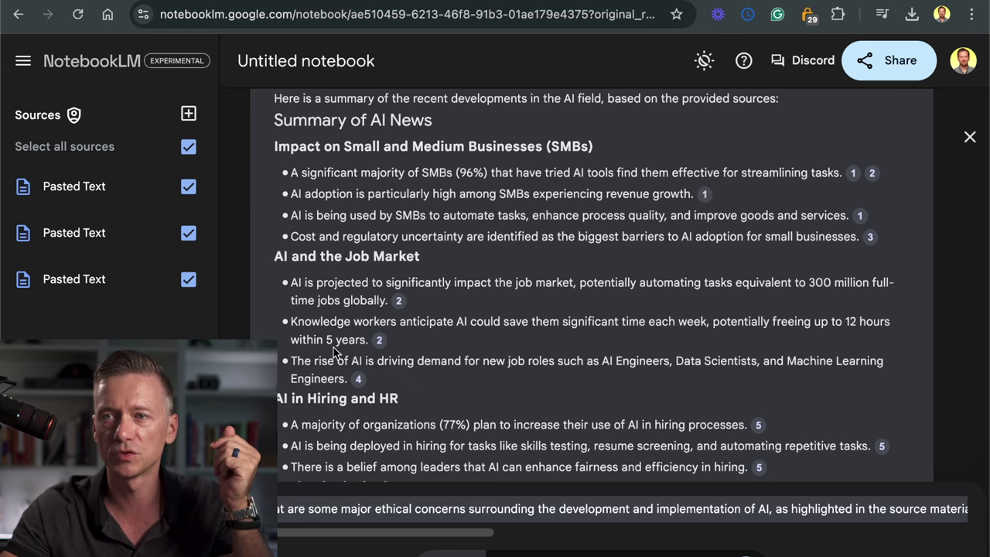
{"action": "scroll", "coordinate": [369, 382], "scroll_direction": "down", "scroll_amount": 1}
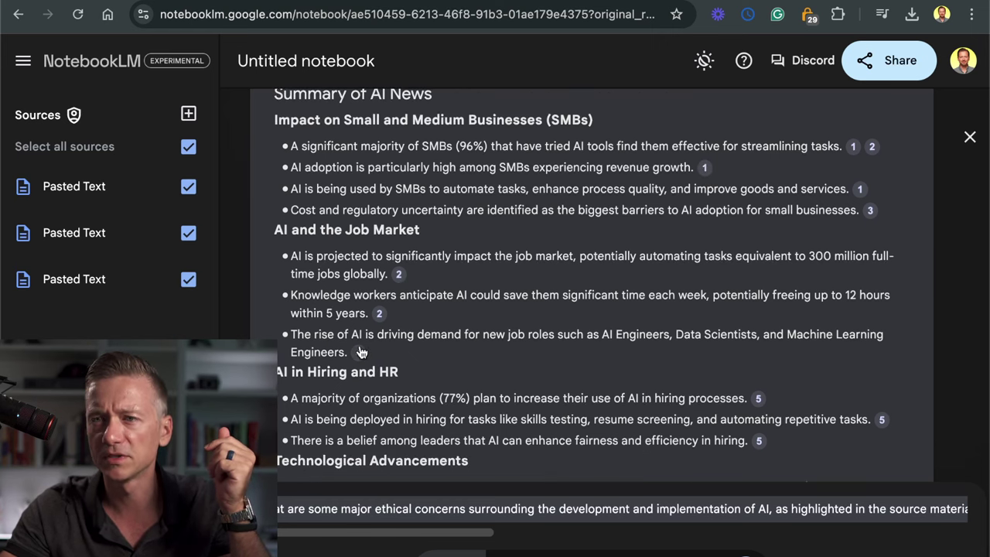
{"action": "mouse_move", "coordinate": [363, 359]}
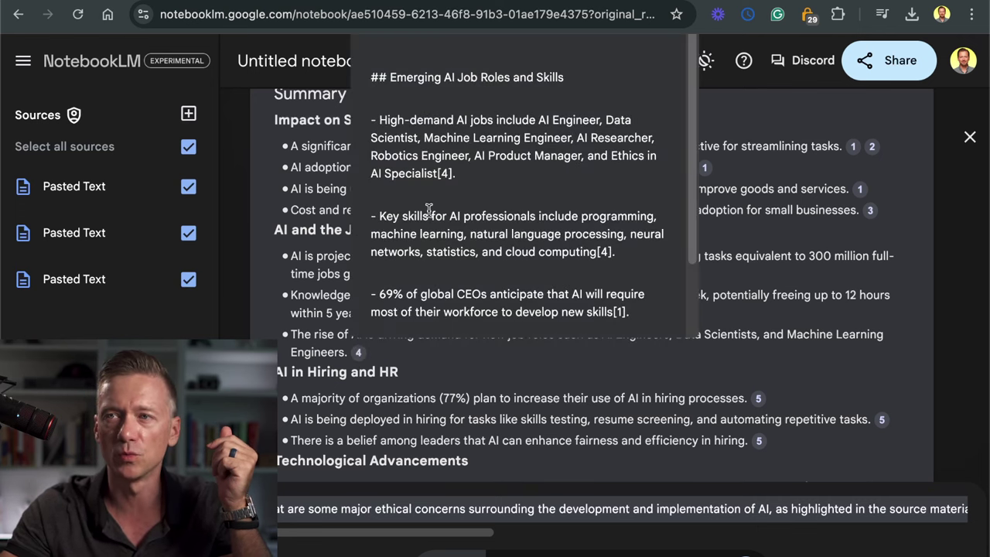
{"action": "scroll", "coordinate": [430, 210], "scroll_direction": "down", "scroll_amount": 2}
{"action": "scroll", "coordinate": [429, 210], "scroll_direction": "down", "scroll_amount": 3}
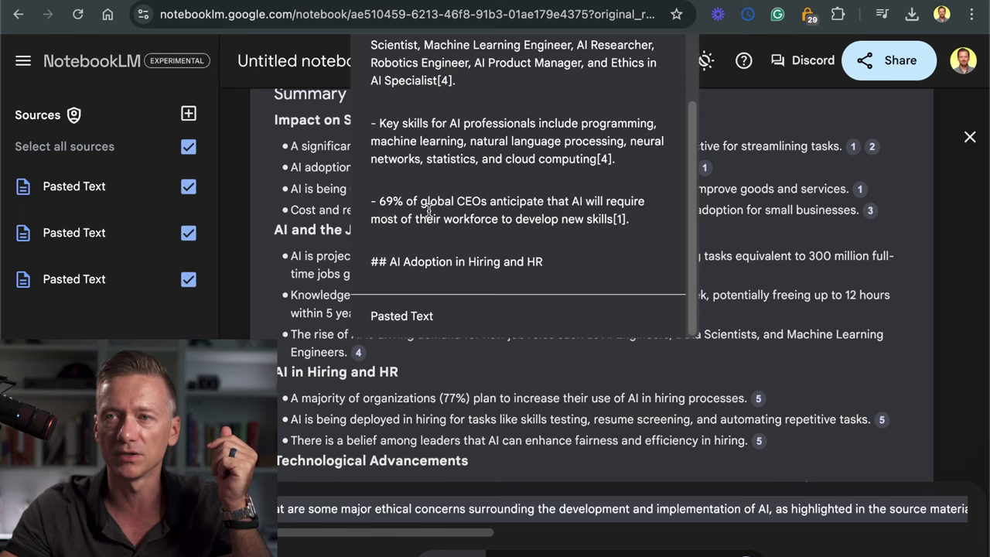
{"action": "scroll", "coordinate": [429, 211], "scroll_direction": "up", "scroll_amount": 2}
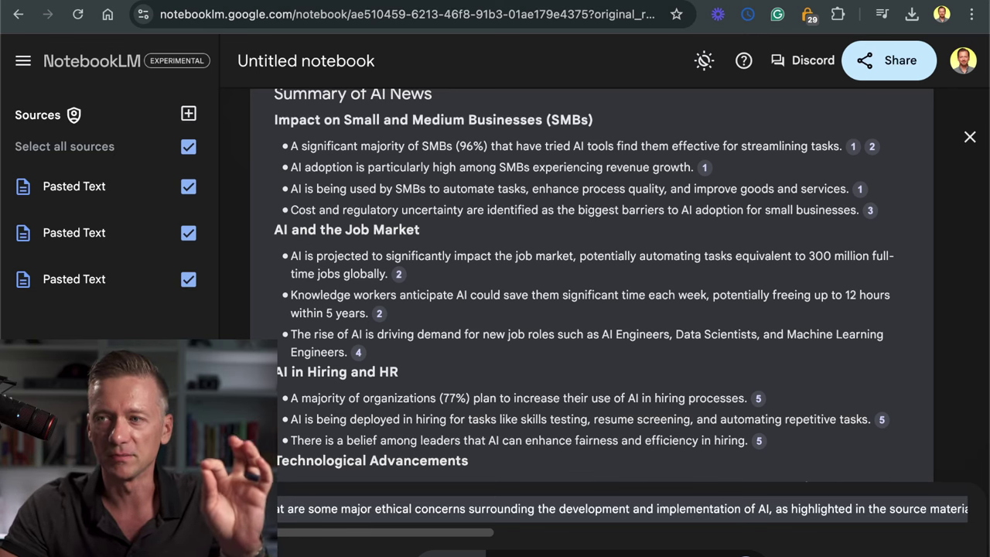
Return to the notebook guide, reload the notebook and generate the Audio Overview as a deep dive conversation.
{"action": "key", "text": "Escape"}
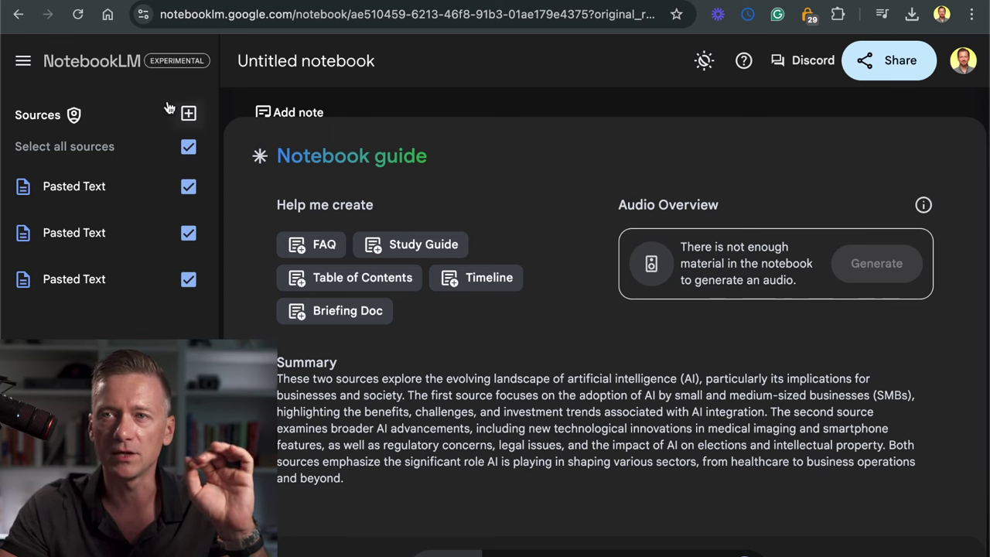
{"action": "left_click", "coordinate": [75, 23]}
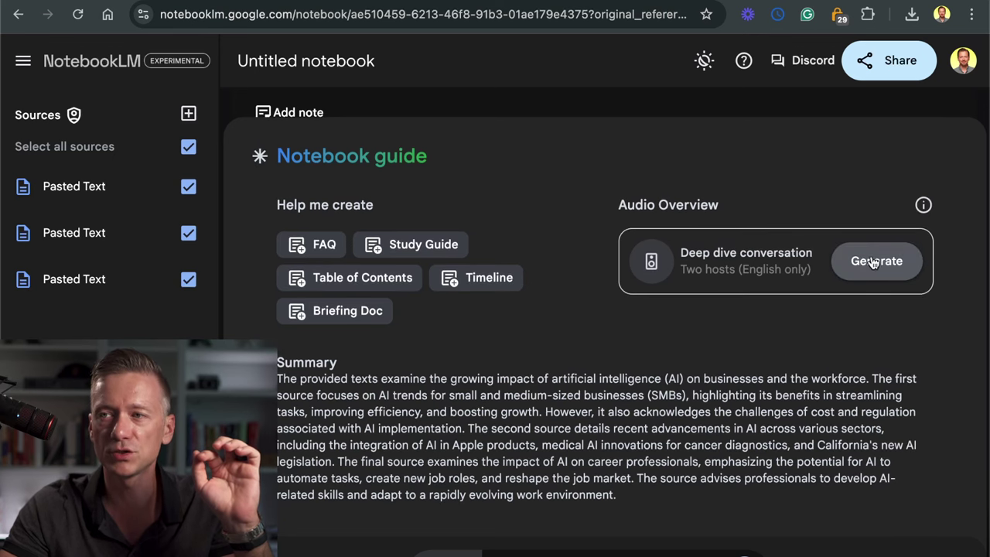
{"action": "left_click", "coordinate": [870, 262]}
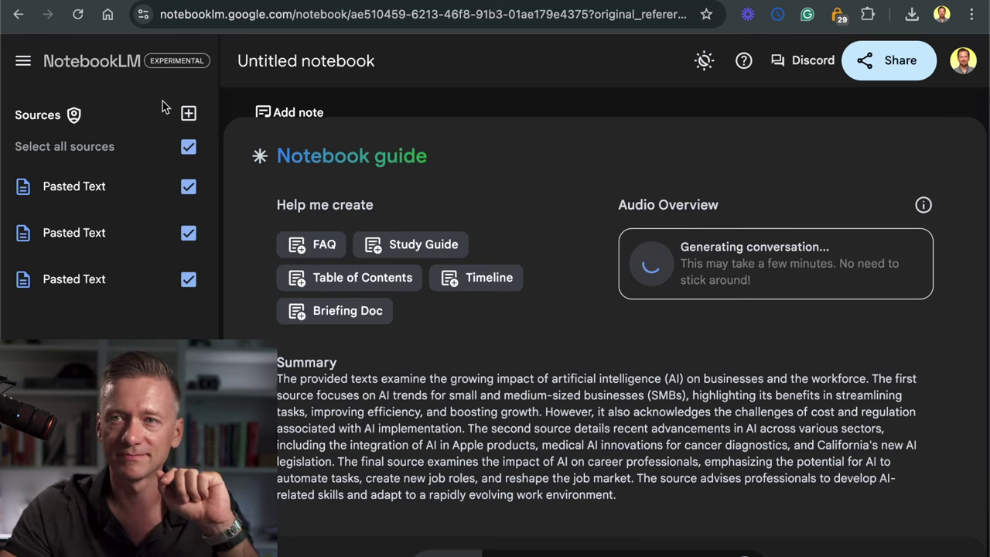
Open the existing "This week in AI" notebook and exclude ai news.pdf from its selected sources.
{"action": "scroll", "coordinate": [407, 221], "scroll_direction": "down", "scroll_amount": 2}
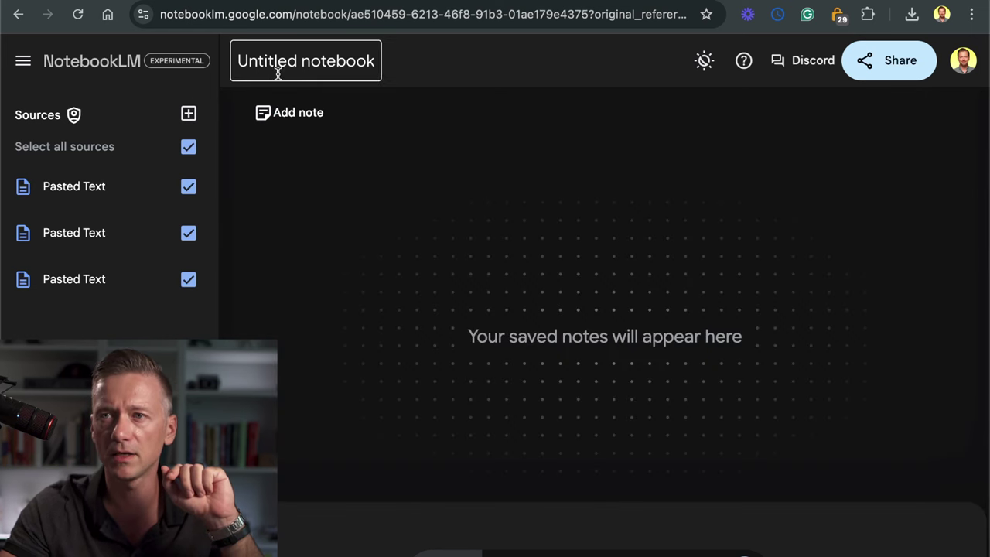
{"action": "left_click", "coordinate": [79, 71]}
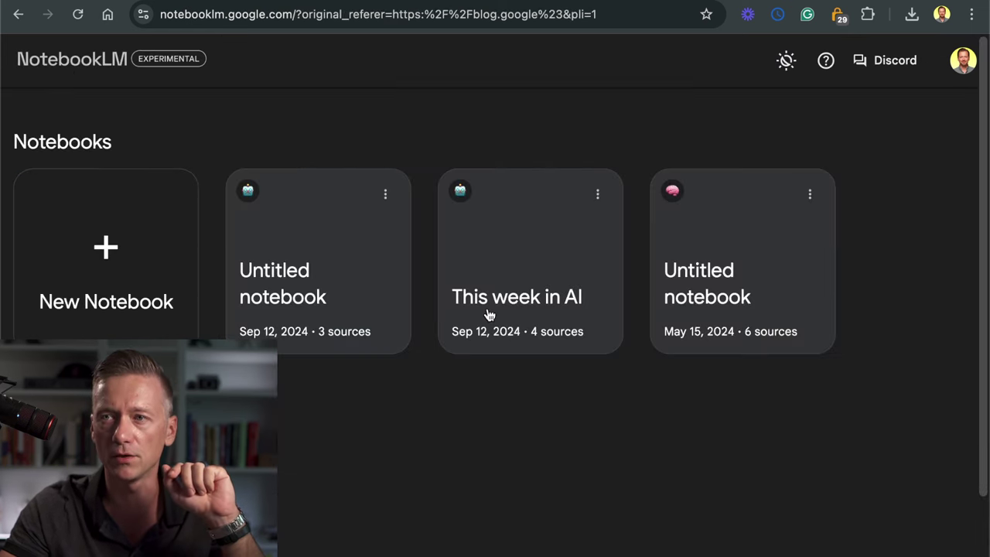
{"action": "left_click", "coordinate": [506, 244]}
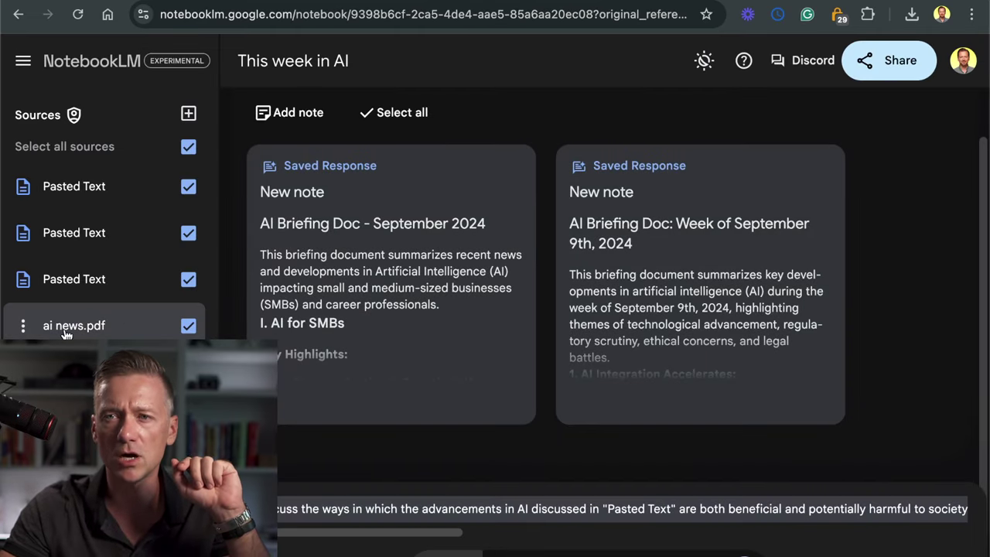
{"action": "left_click", "coordinate": [188, 326]}
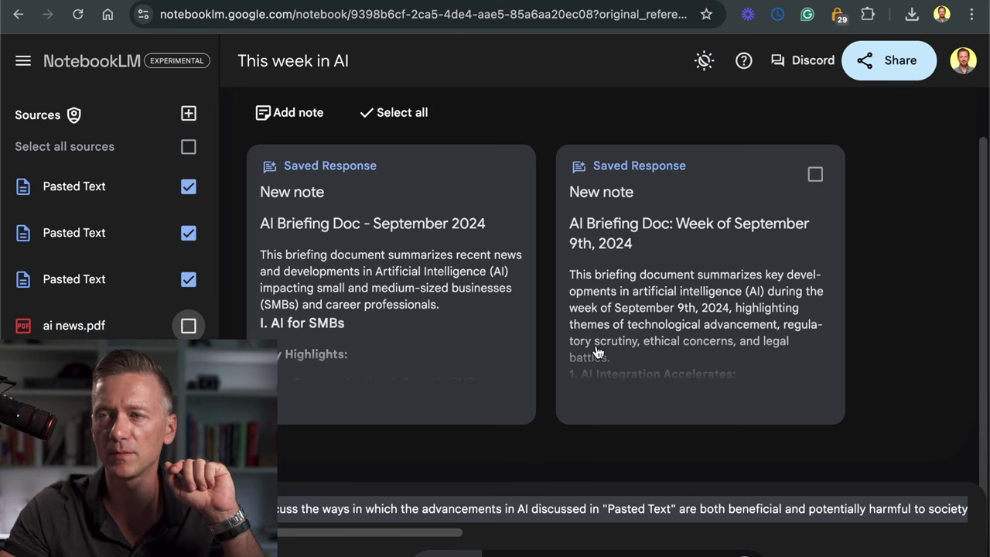
Open the notebook guide of "This week in AI", load its Audio Overview and play the conversation, pausing and resuming it.
{"action": "scroll", "coordinate": [610, 344], "scroll_direction": "down", "scroll_amount": 1}
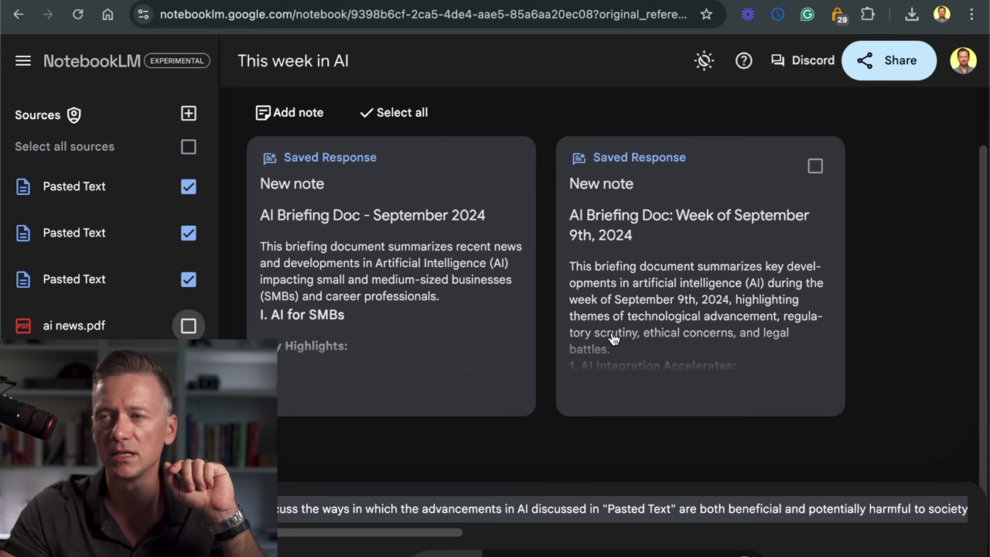
{"action": "left_click", "coordinate": [877, 546]}
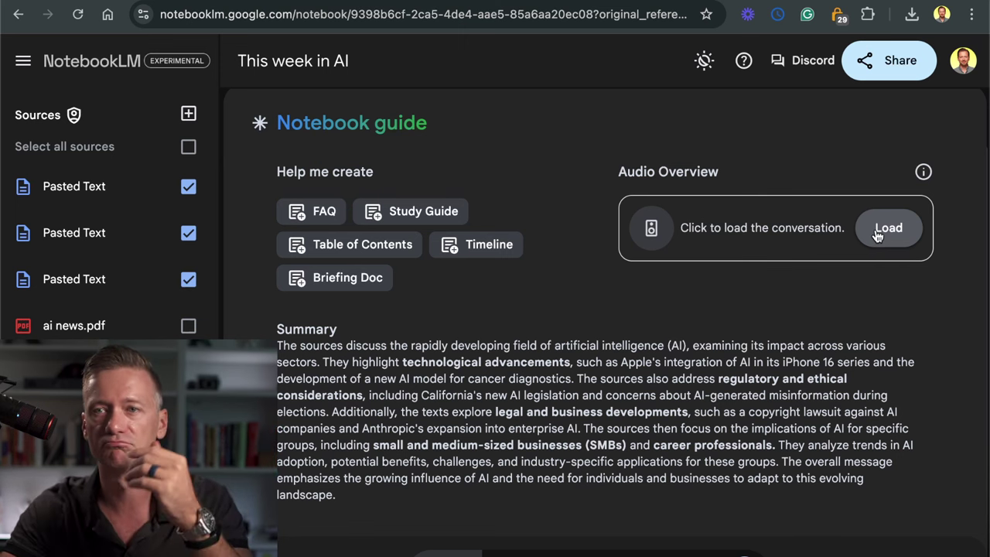
{"action": "left_click", "coordinate": [888, 228]}
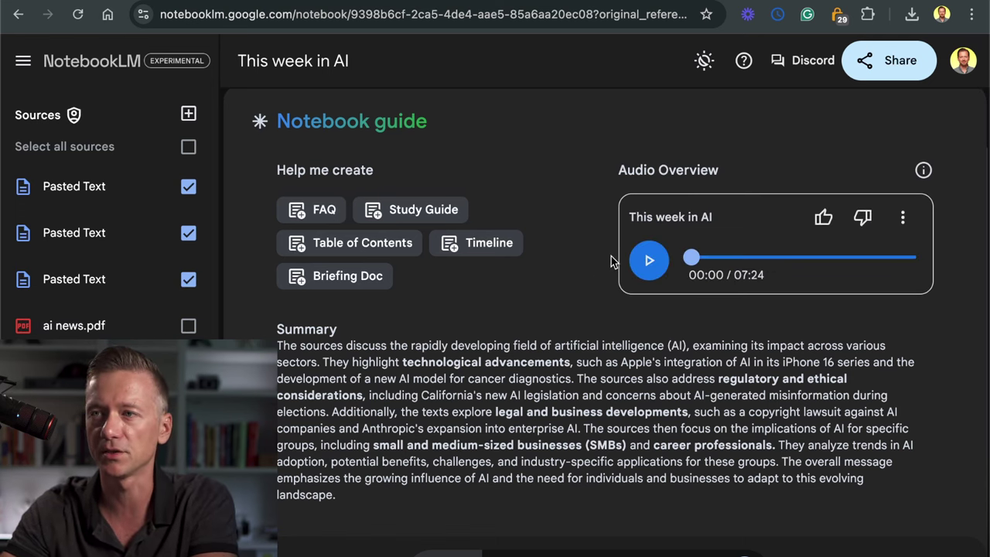
{"action": "left_click", "coordinate": [653, 262]}
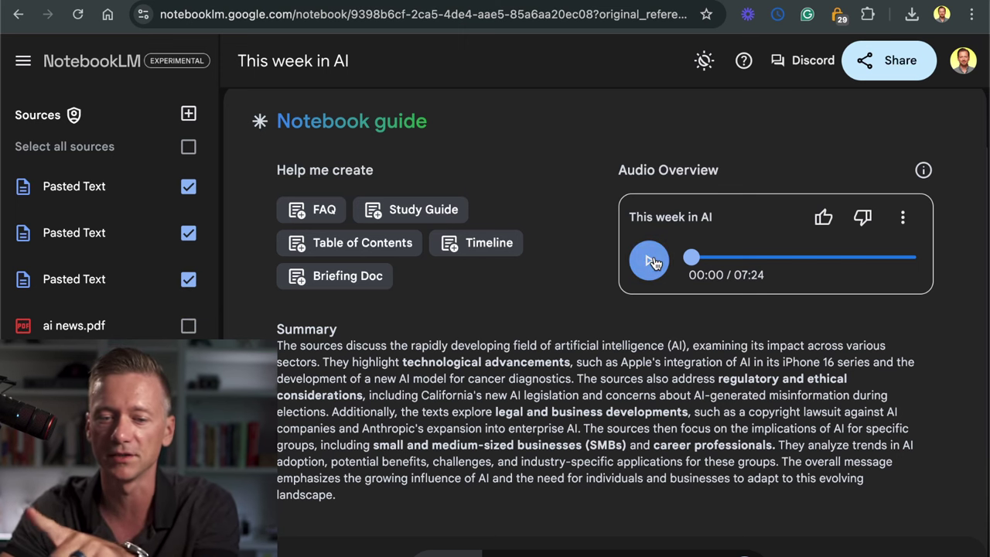
{"action": "left_click", "coordinate": [653, 263]}
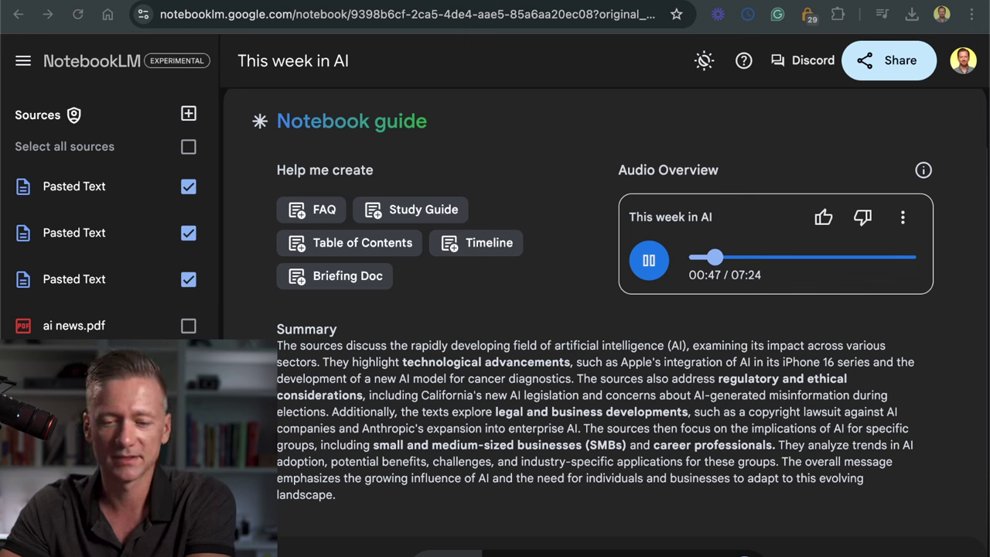
{"action": "left_click", "coordinate": [648, 264]}
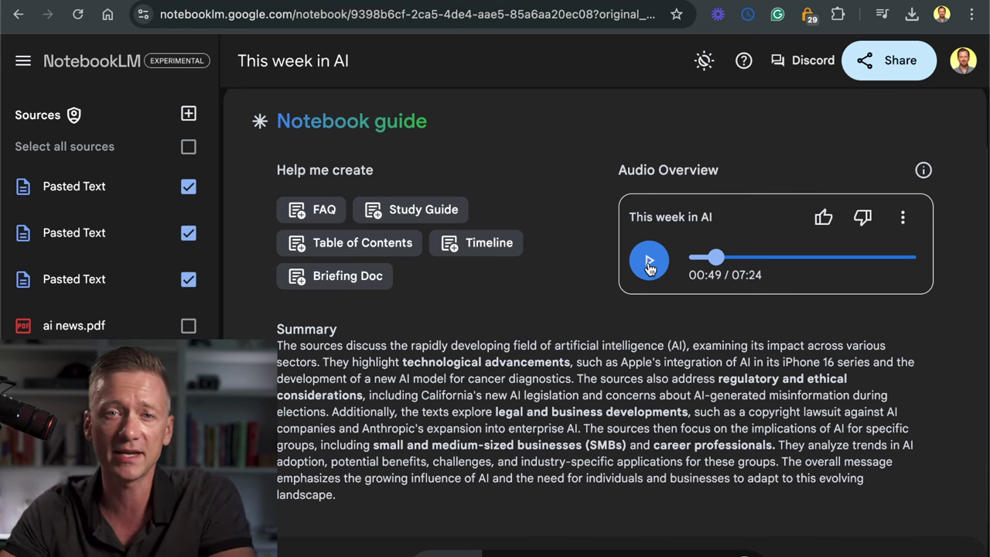
{"action": "left_click", "coordinate": [650, 263]}
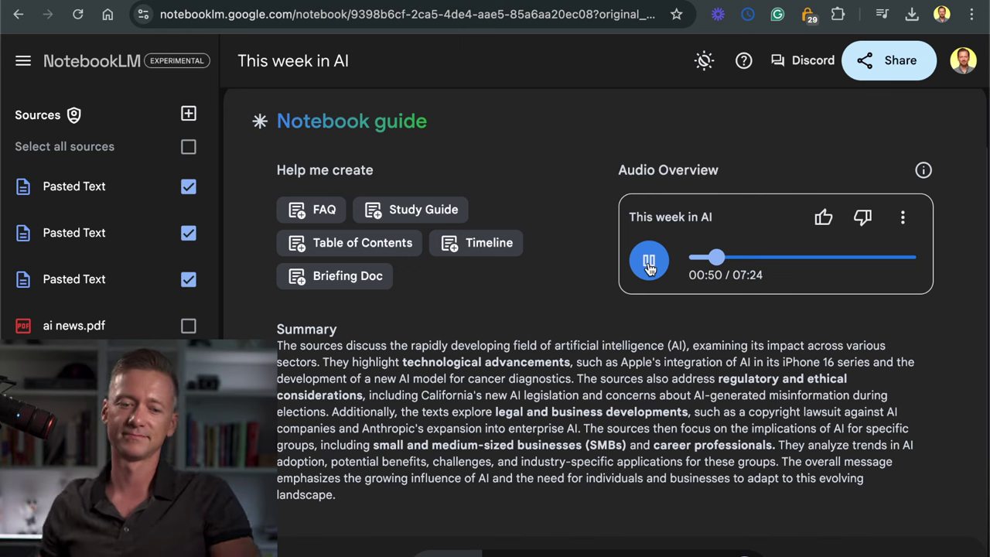